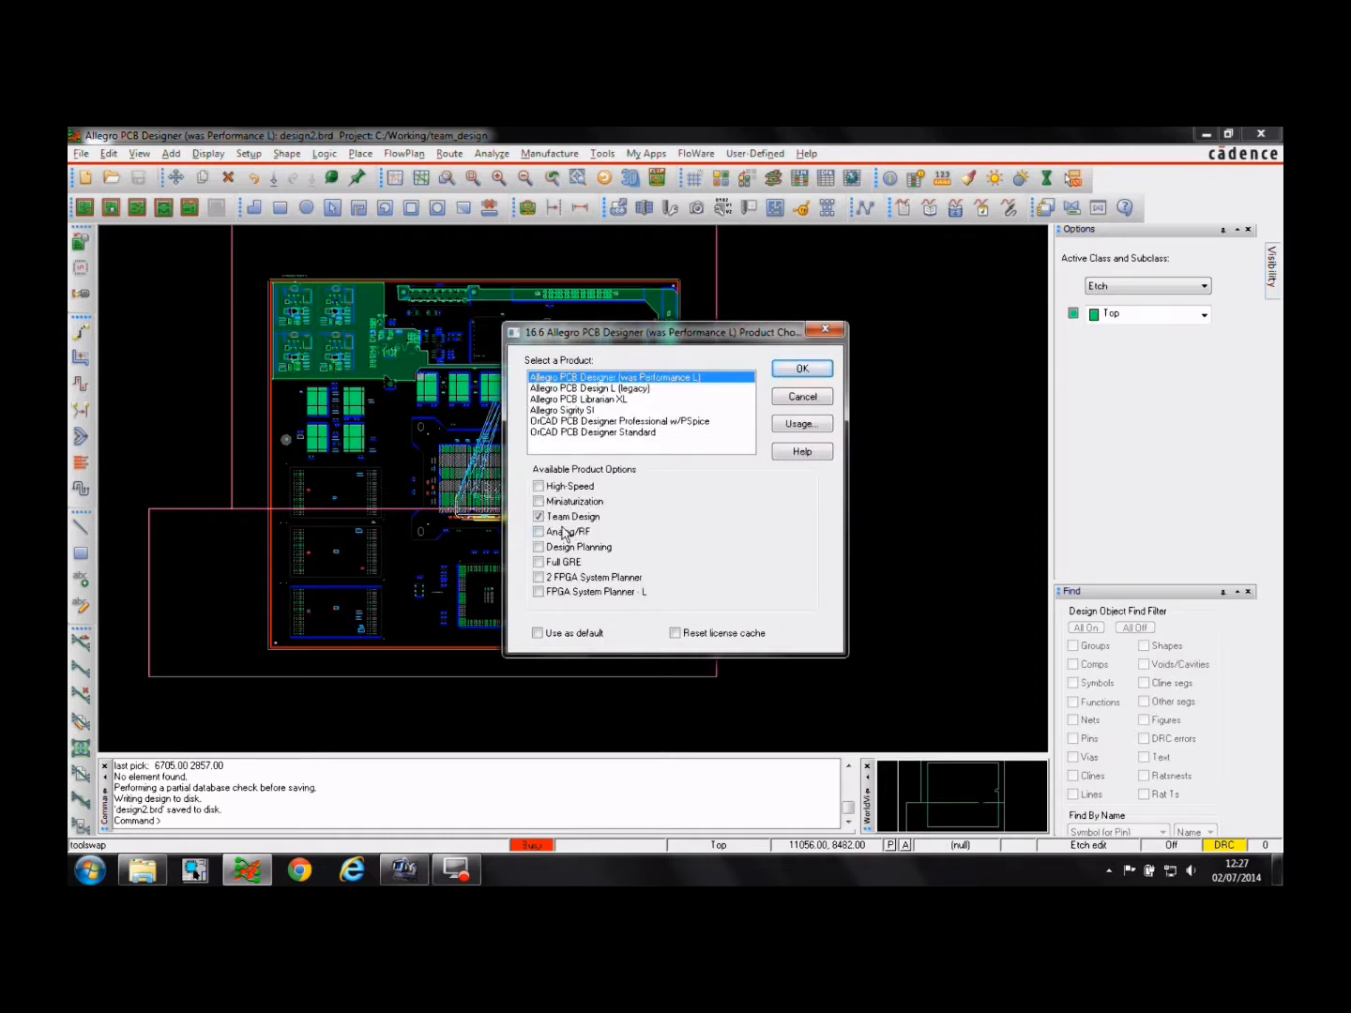
- Accept the Team Design product option and export PARTITION_2 and PARTITION_3 from the Workflow Manager with constraint editing (Edit Cns) enabled
{"action": "left_click", "coordinate": [799, 370]}
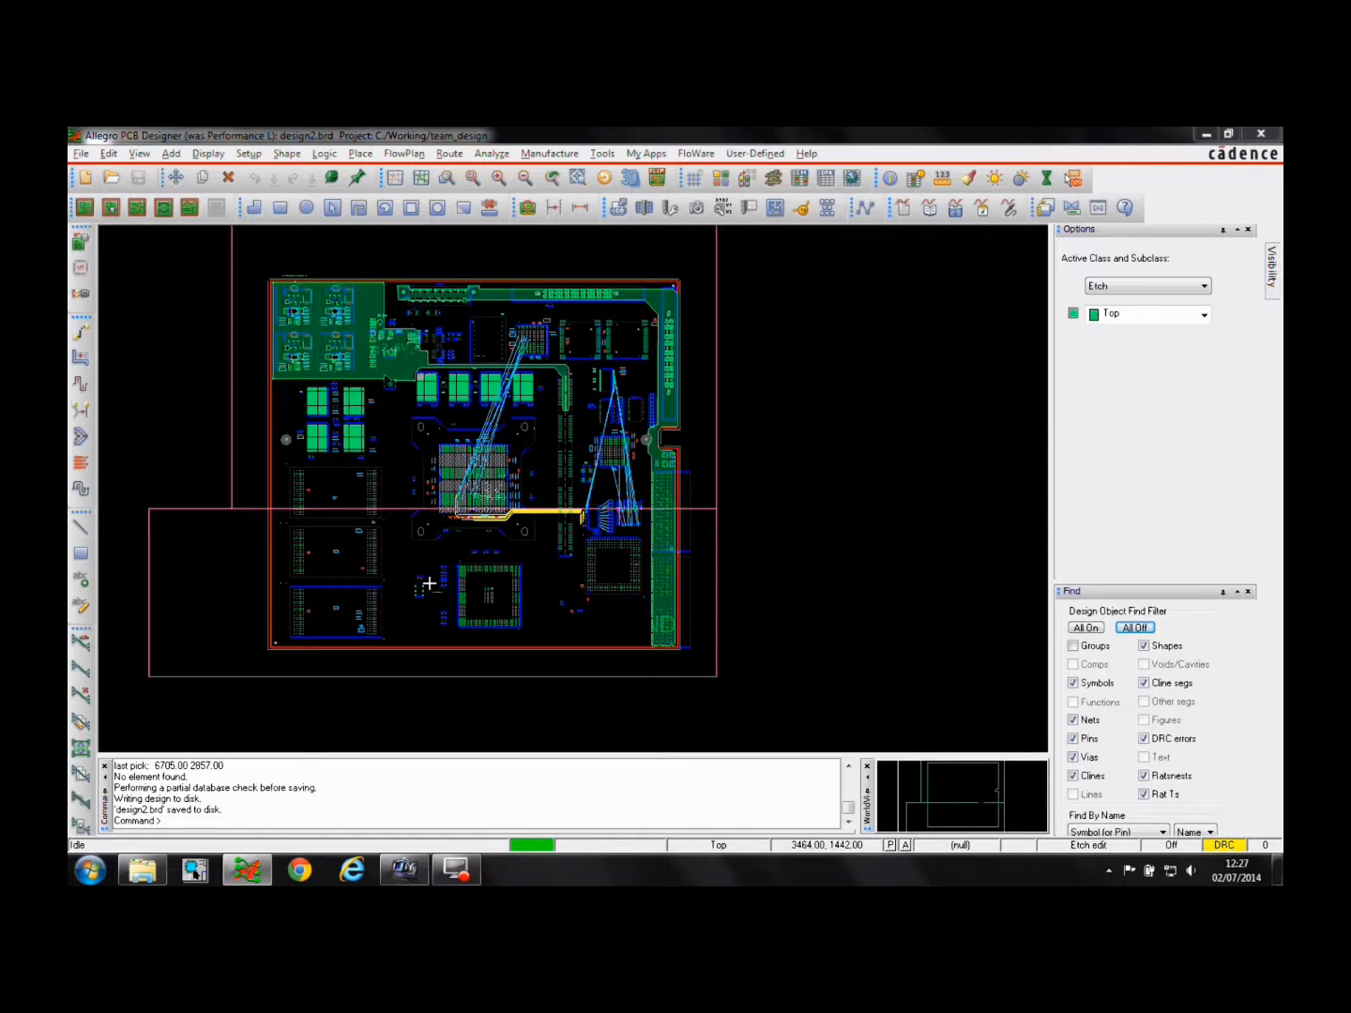
{"action": "left_click", "coordinate": [361, 153]}
{"action": "mouse_move", "coordinate": [423, 348]}
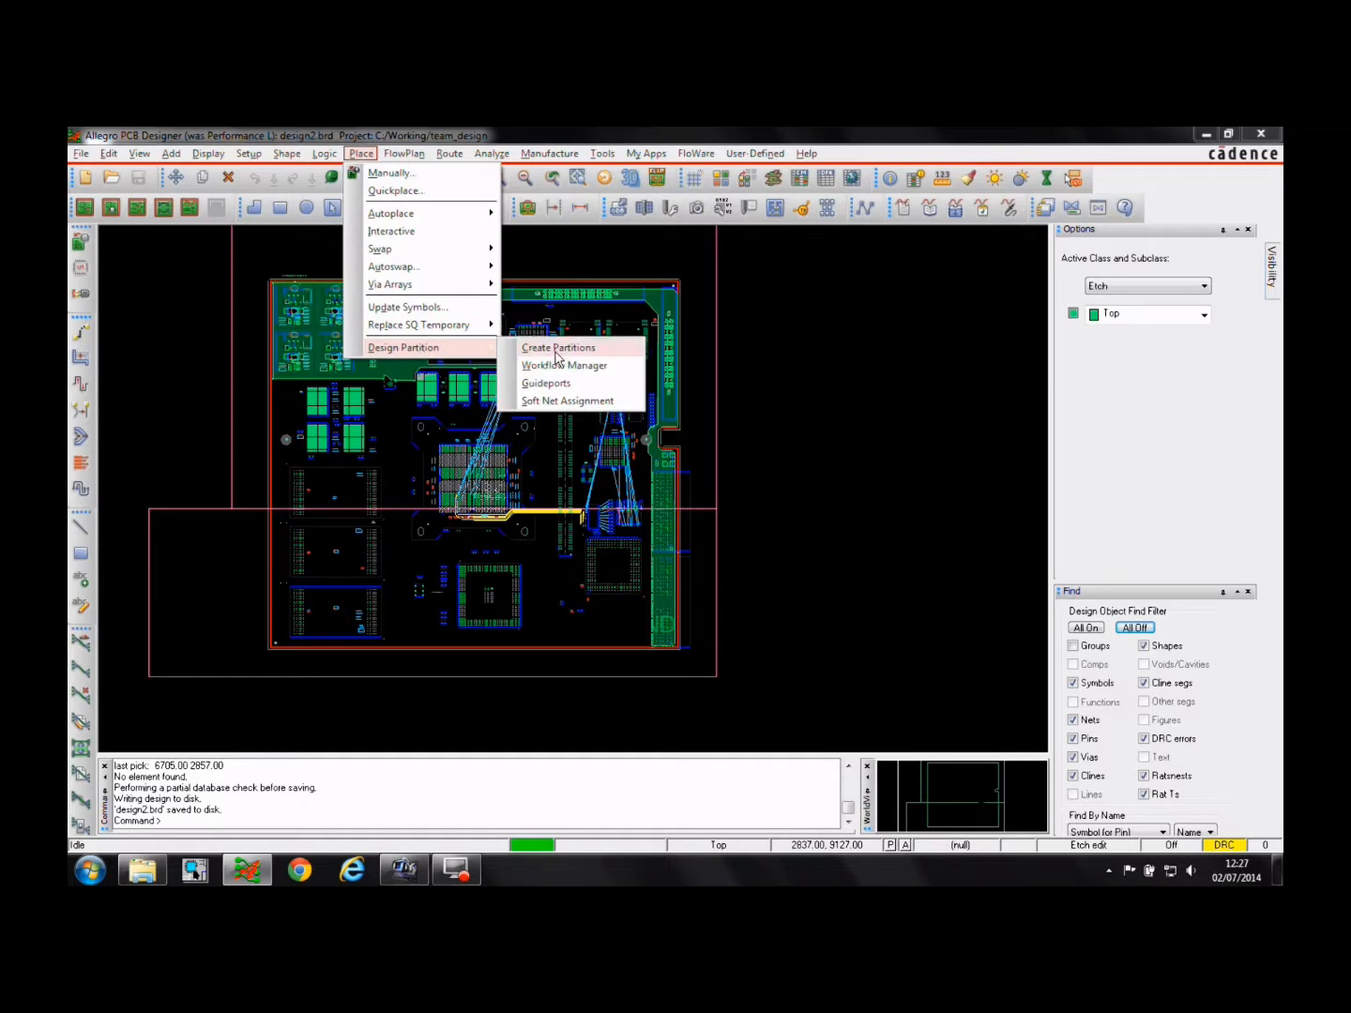
{"action": "left_click", "coordinate": [560, 366]}
{"action": "left_click", "coordinate": [232, 358]}
{"action": "left_click", "coordinate": [231, 374]}
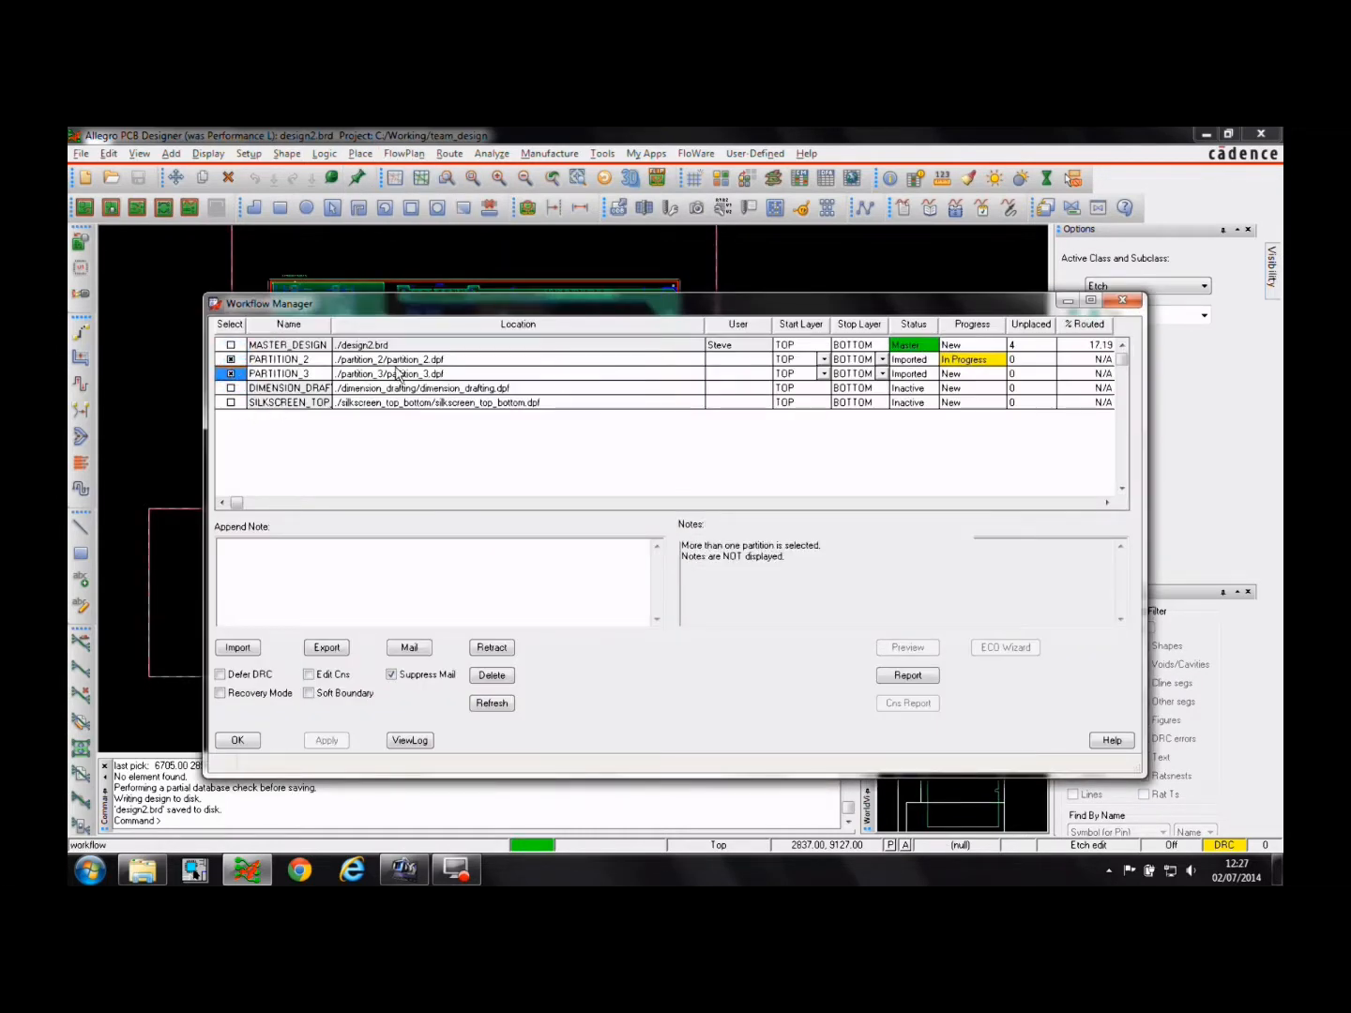
{"action": "left_click", "coordinate": [310, 677]}
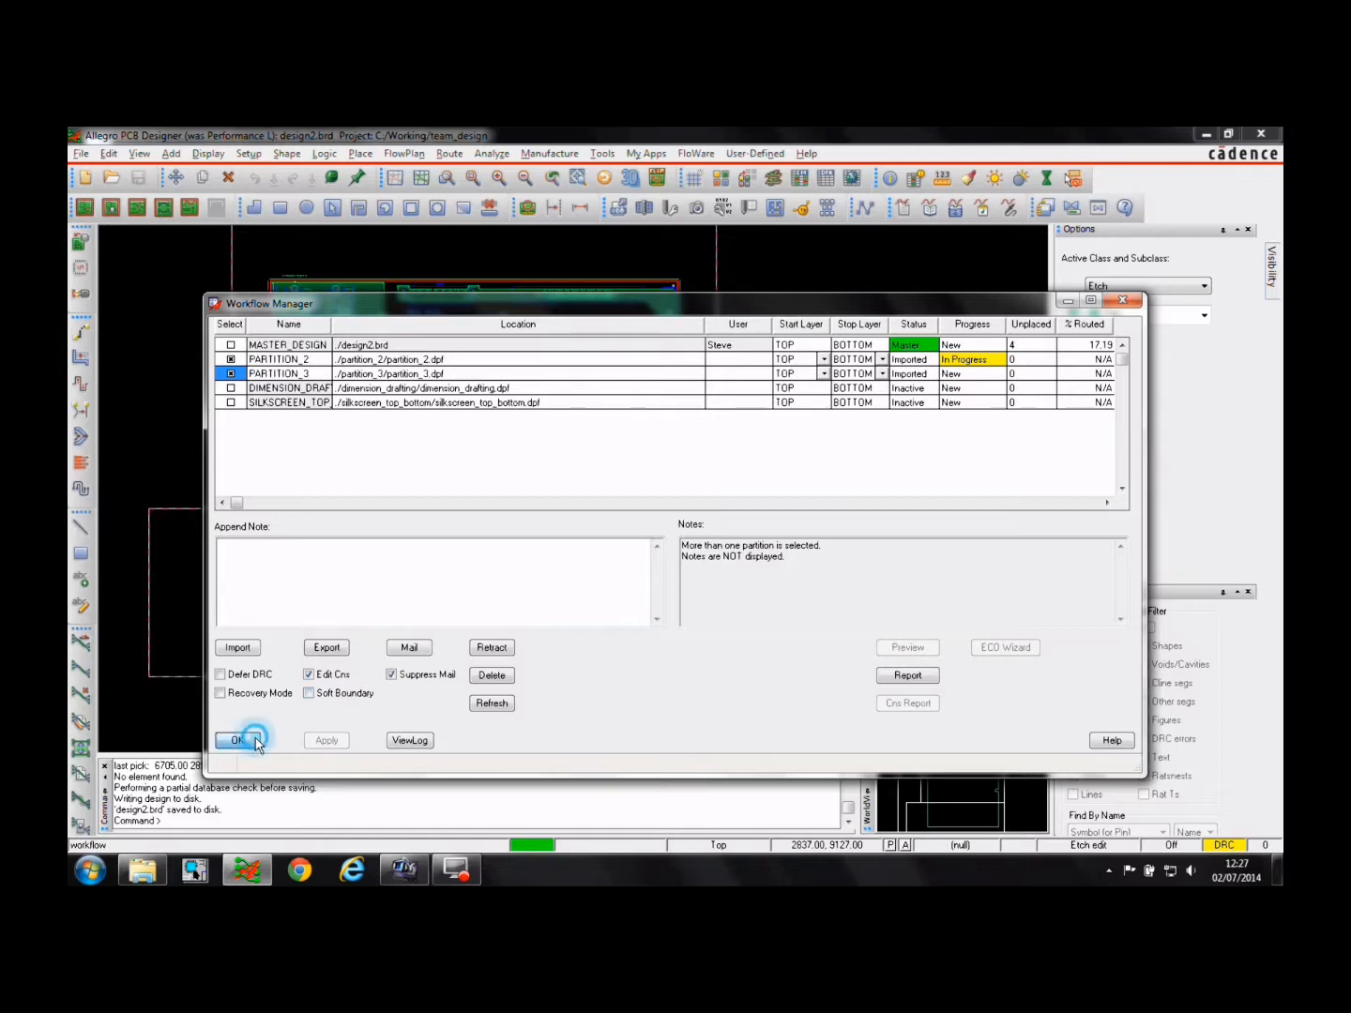
{"action": "left_click", "coordinate": [324, 647]}
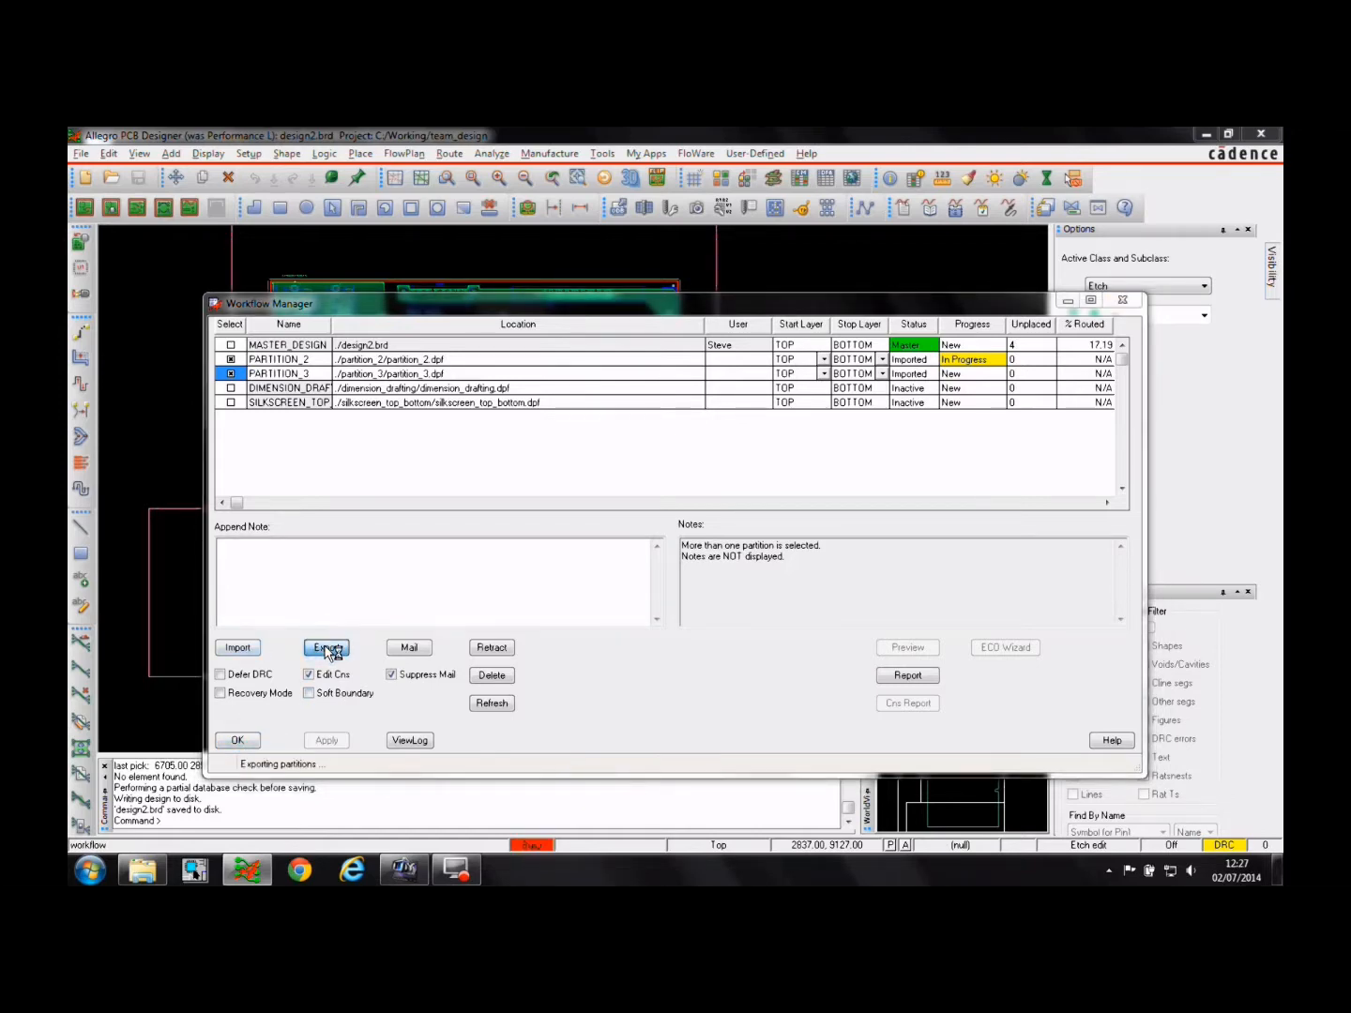
{"action": "left_click", "coordinate": [714, 537]}
{"action": "left_click", "coordinate": [238, 740]}
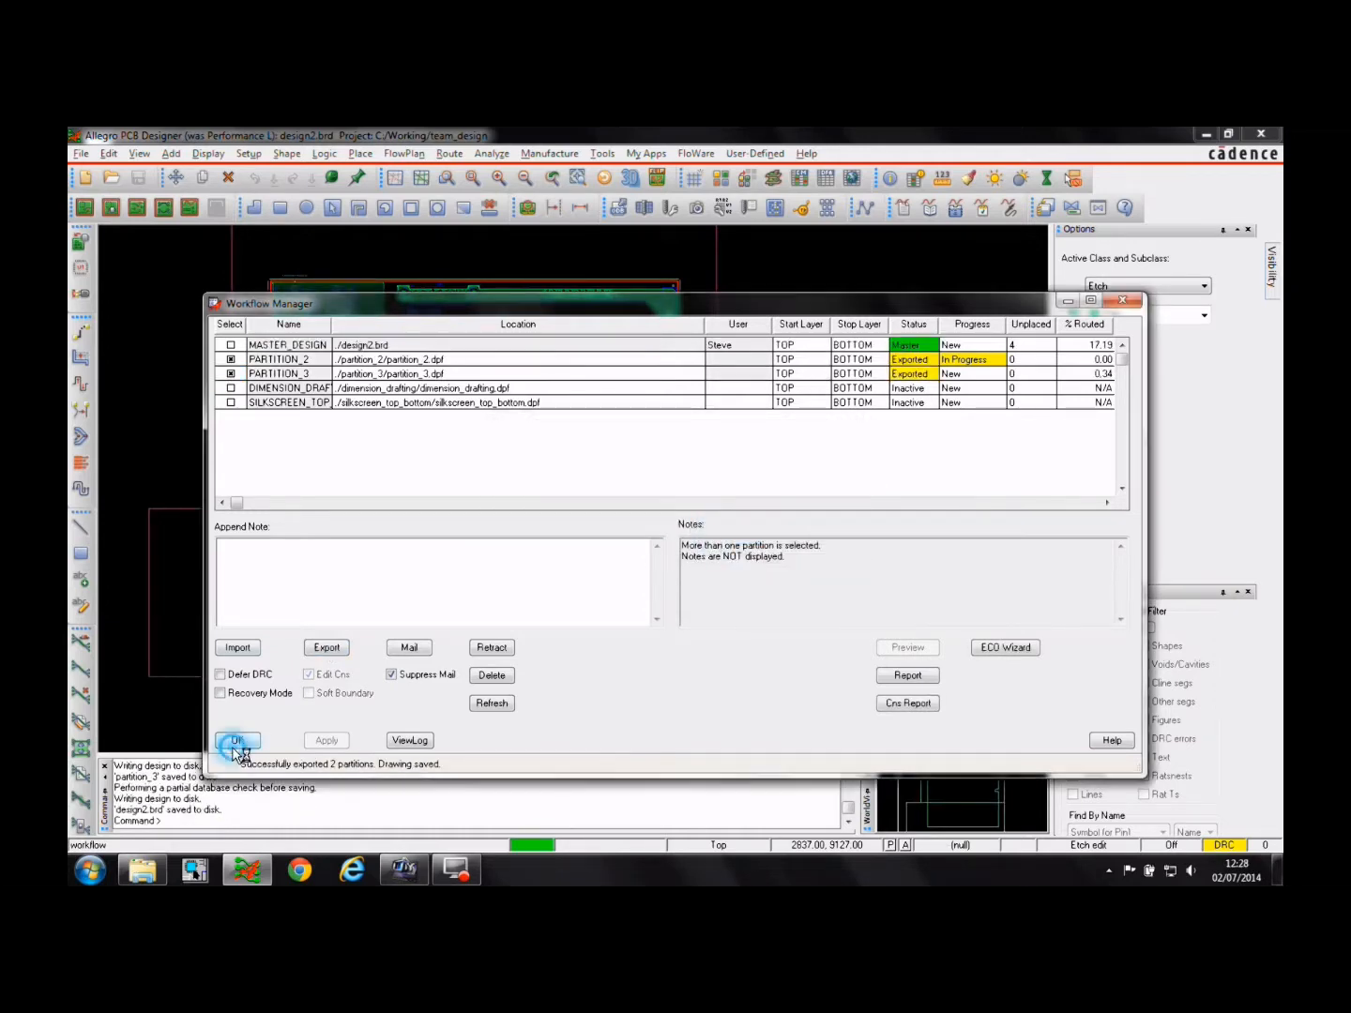
- Open the recent design partition_2.dpf from the team_design/partition_2 folder
{"action": "left_click", "coordinate": [82, 153]}
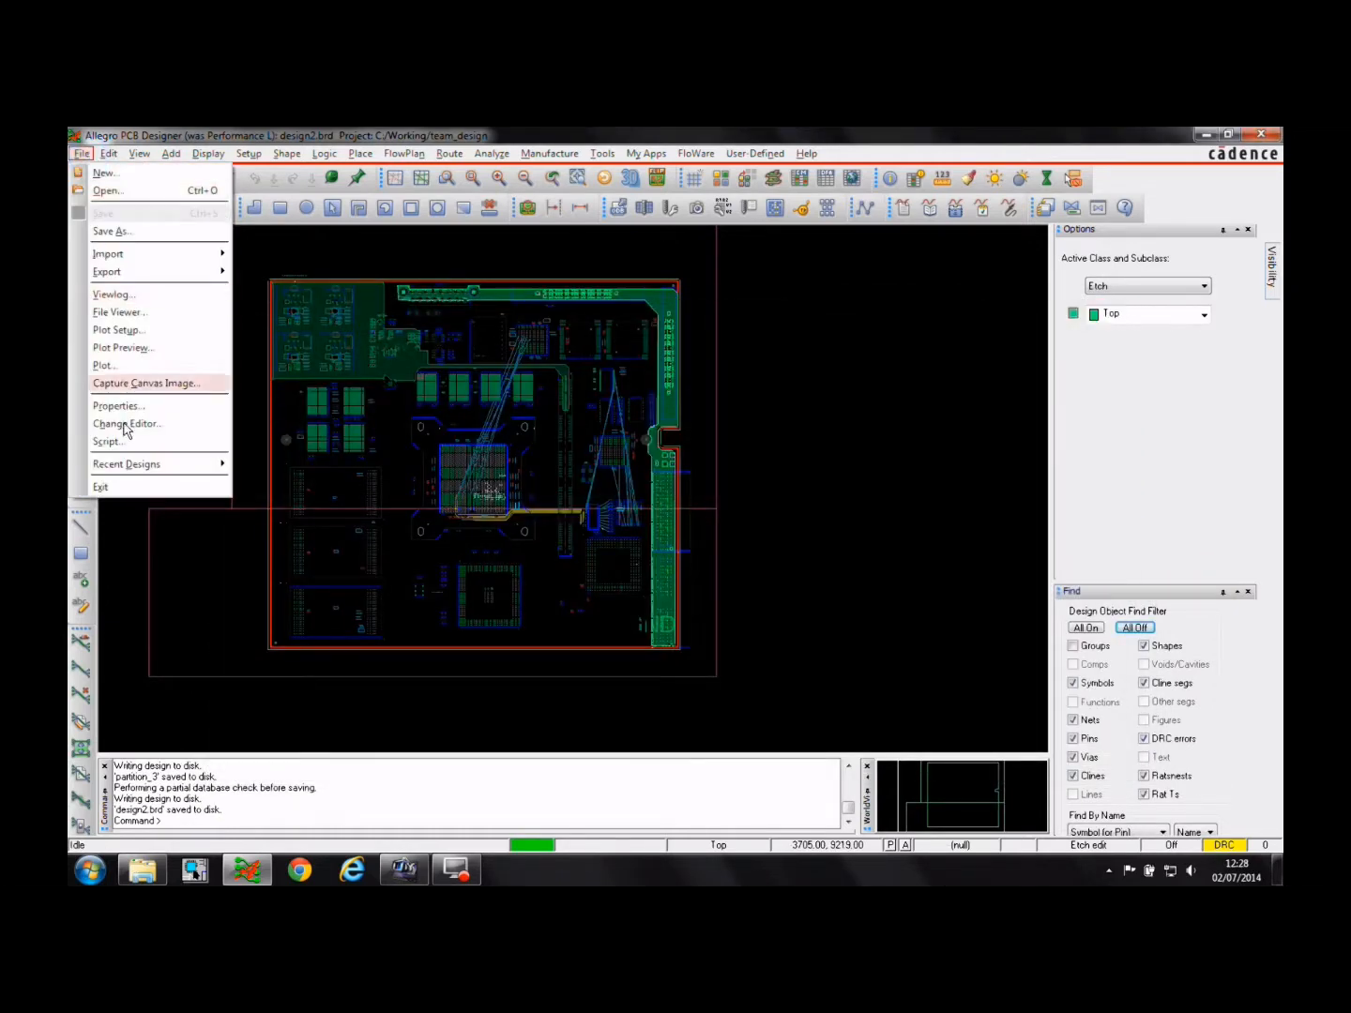
{"action": "mouse_move", "coordinate": [127, 469]}
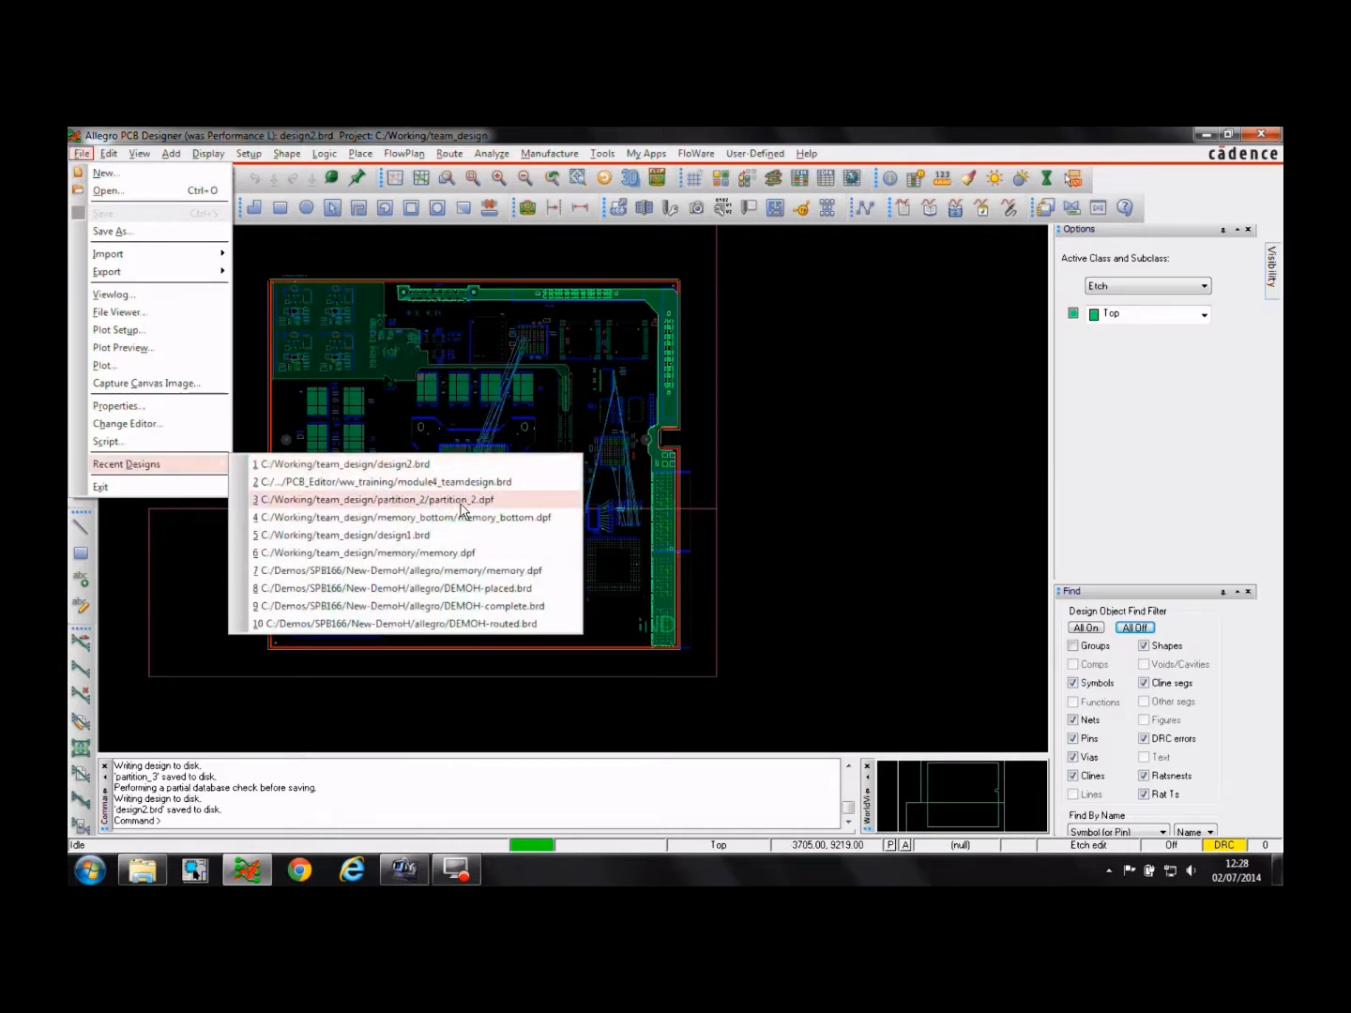
{"action": "left_click", "coordinate": [420, 502]}
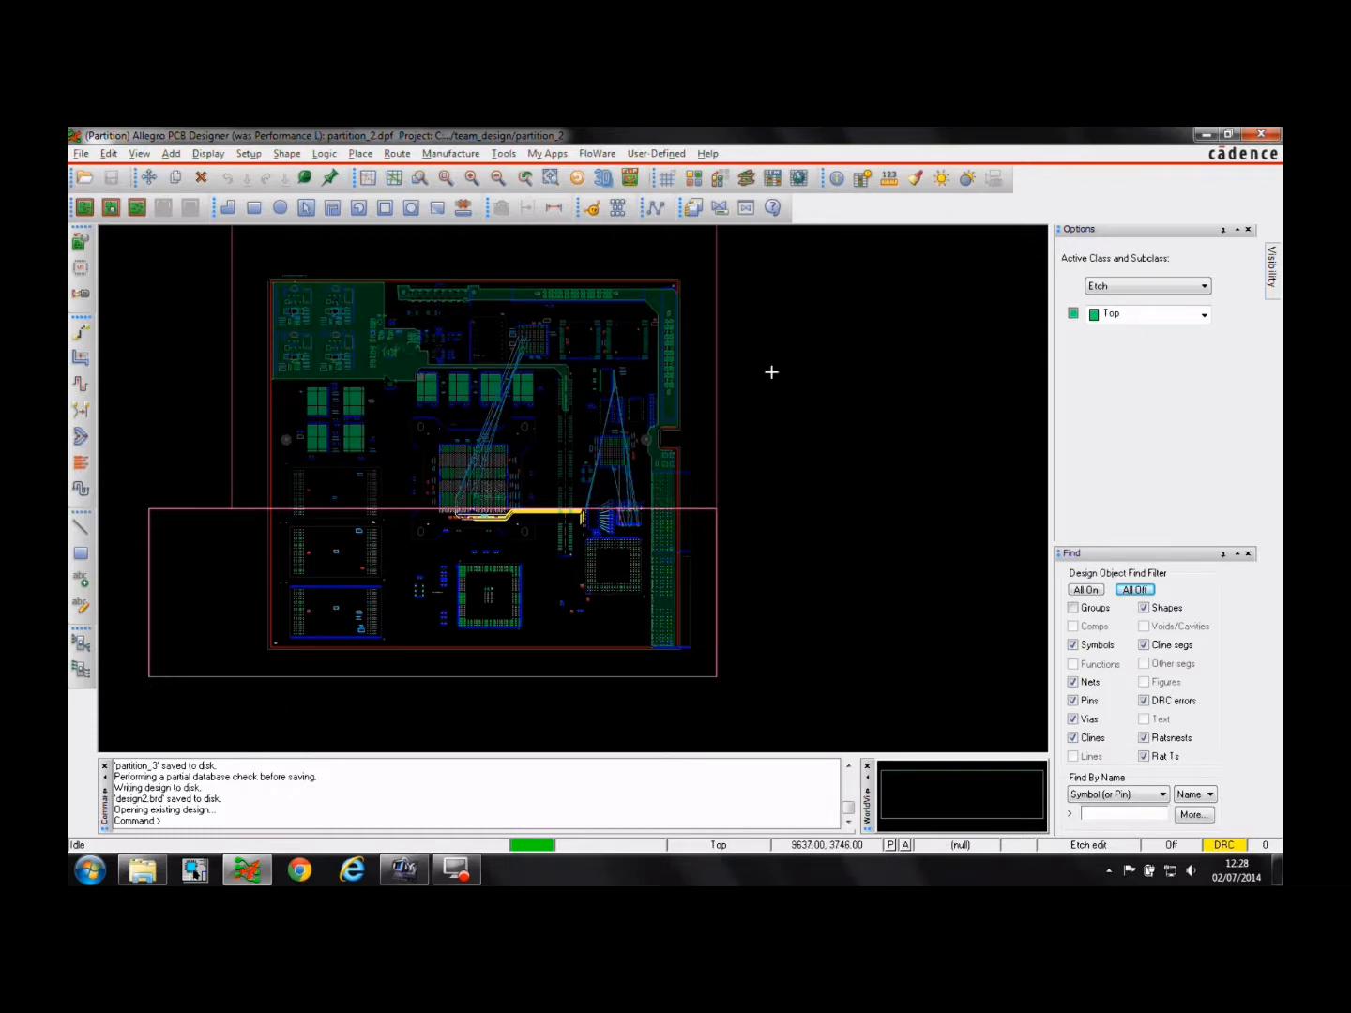
- In the Constraint Manager's all-layer net spacing worksheet, create net class CLS1 from nets I_SP_AD<0> to I_SP_AD<7> for both physical and spacing
{"action": "left_click", "coordinate": [774, 179]}
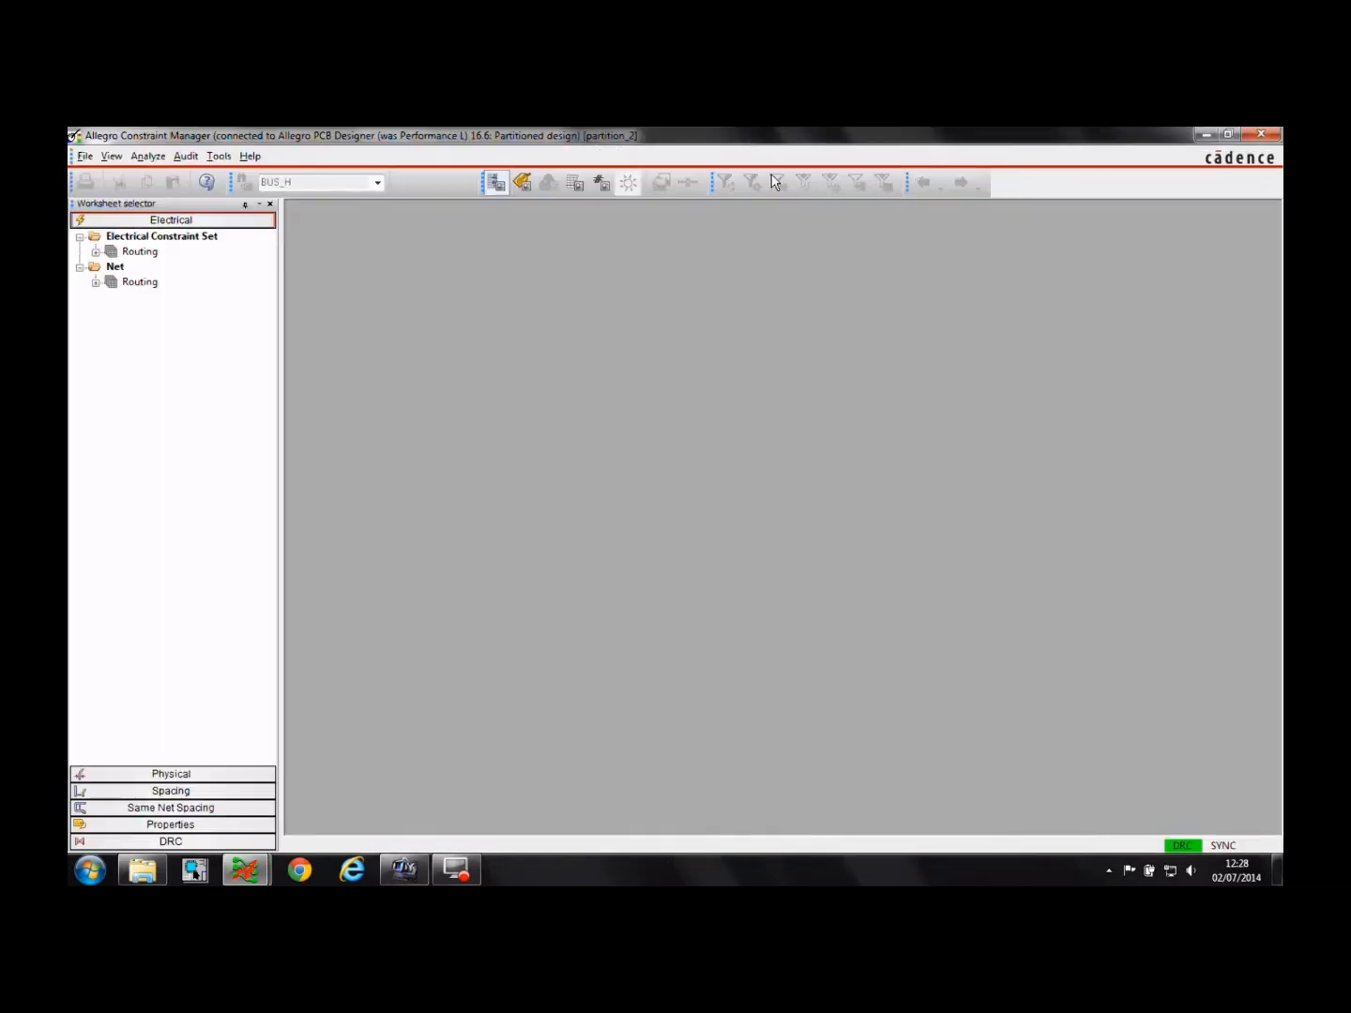
{"action": "left_click", "coordinate": [190, 796]}
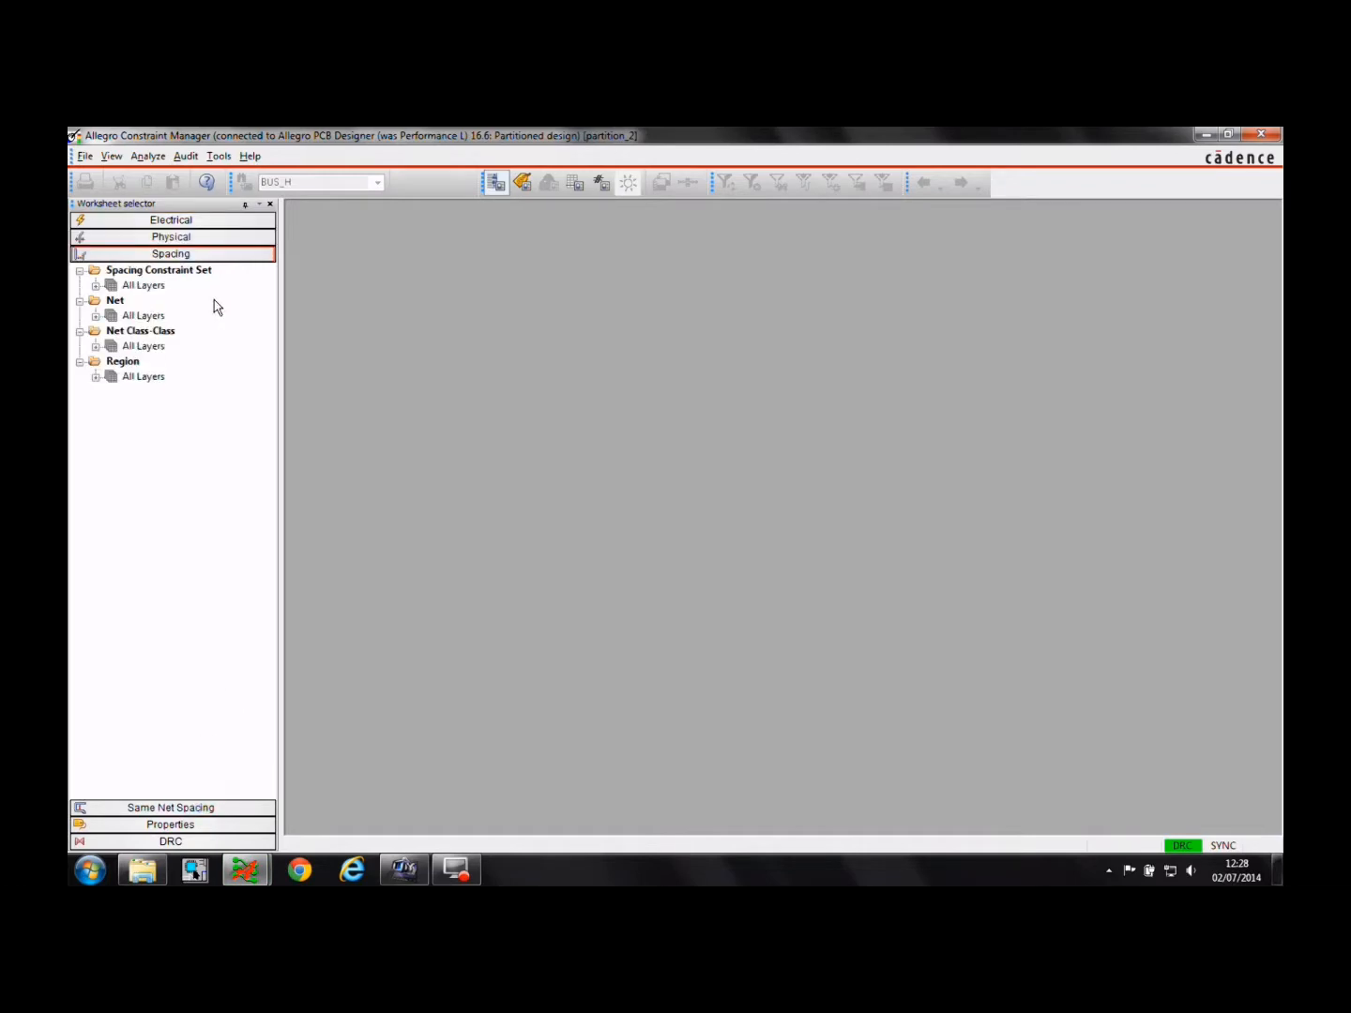
{"action": "double_click", "coordinate": [142, 316]}
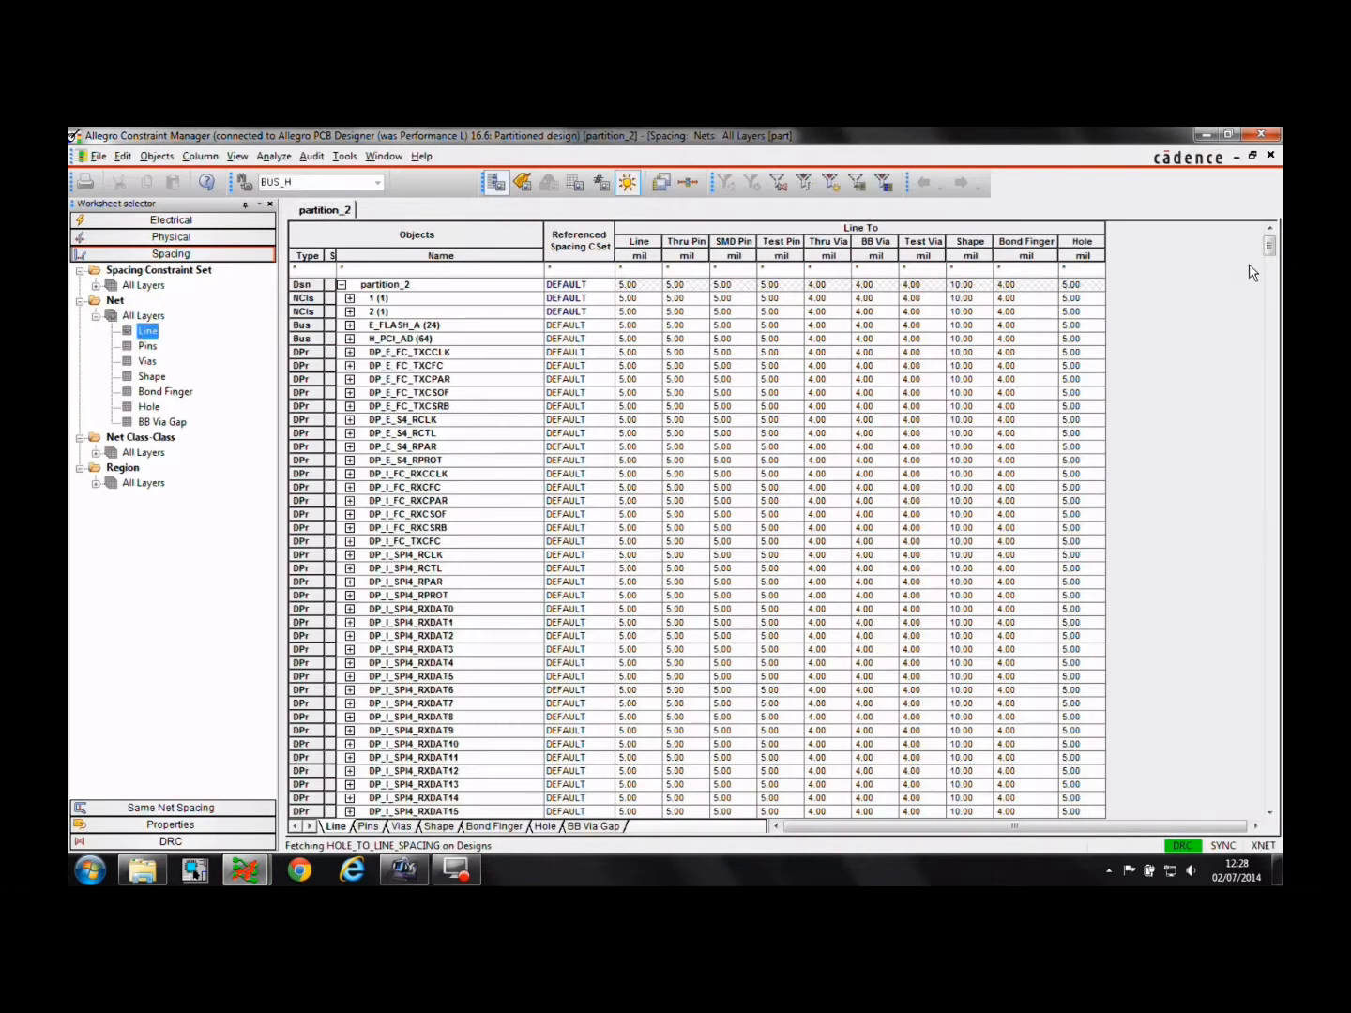
{"action": "left_click_drag", "start_coordinate": [1269, 246], "coordinate": [1270, 622]}
{"action": "left_click_drag", "start_coordinate": [407, 447], "coordinate": [413, 542]}
{"action": "right_click", "coordinate": [465, 542]}
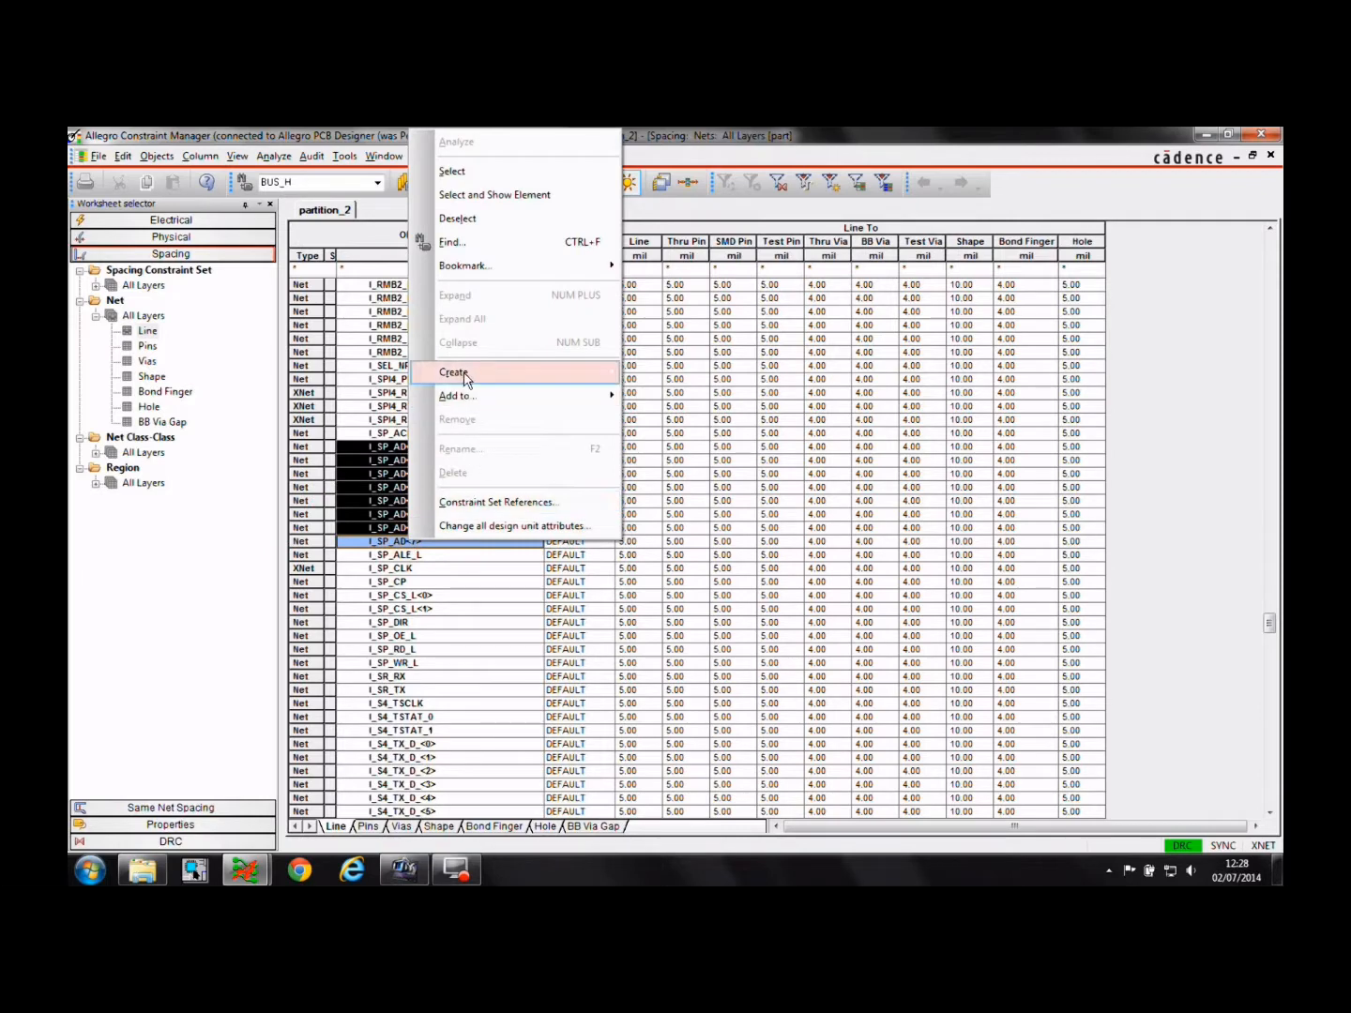
{"action": "mouse_move", "coordinate": [460, 372]}
{"action": "left_click", "coordinate": [656, 369]}
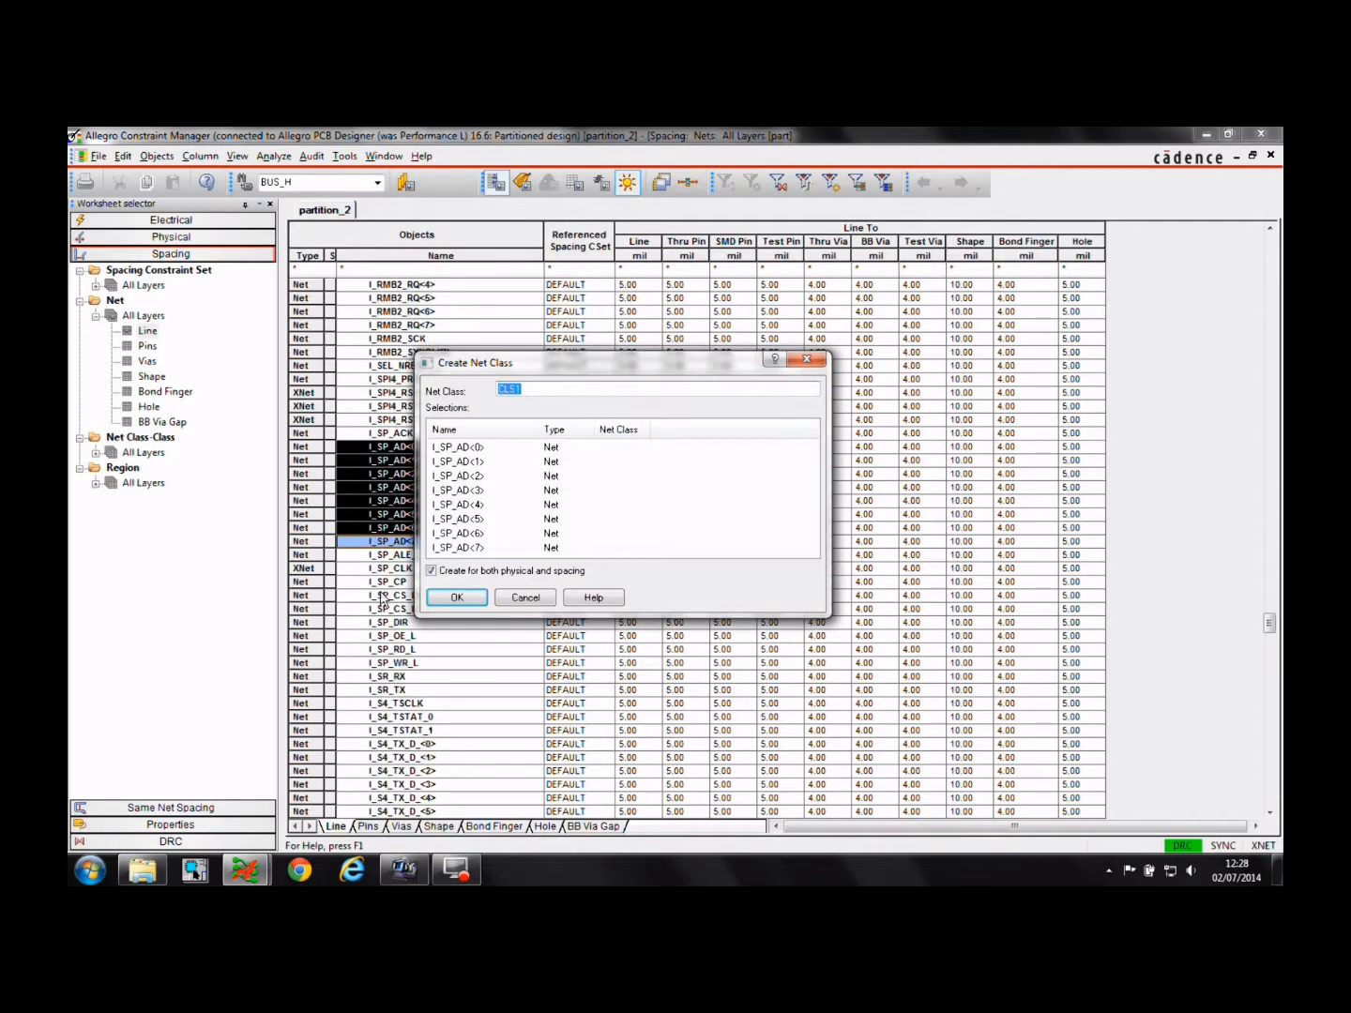
{"action": "left_click", "coordinate": [459, 594]}
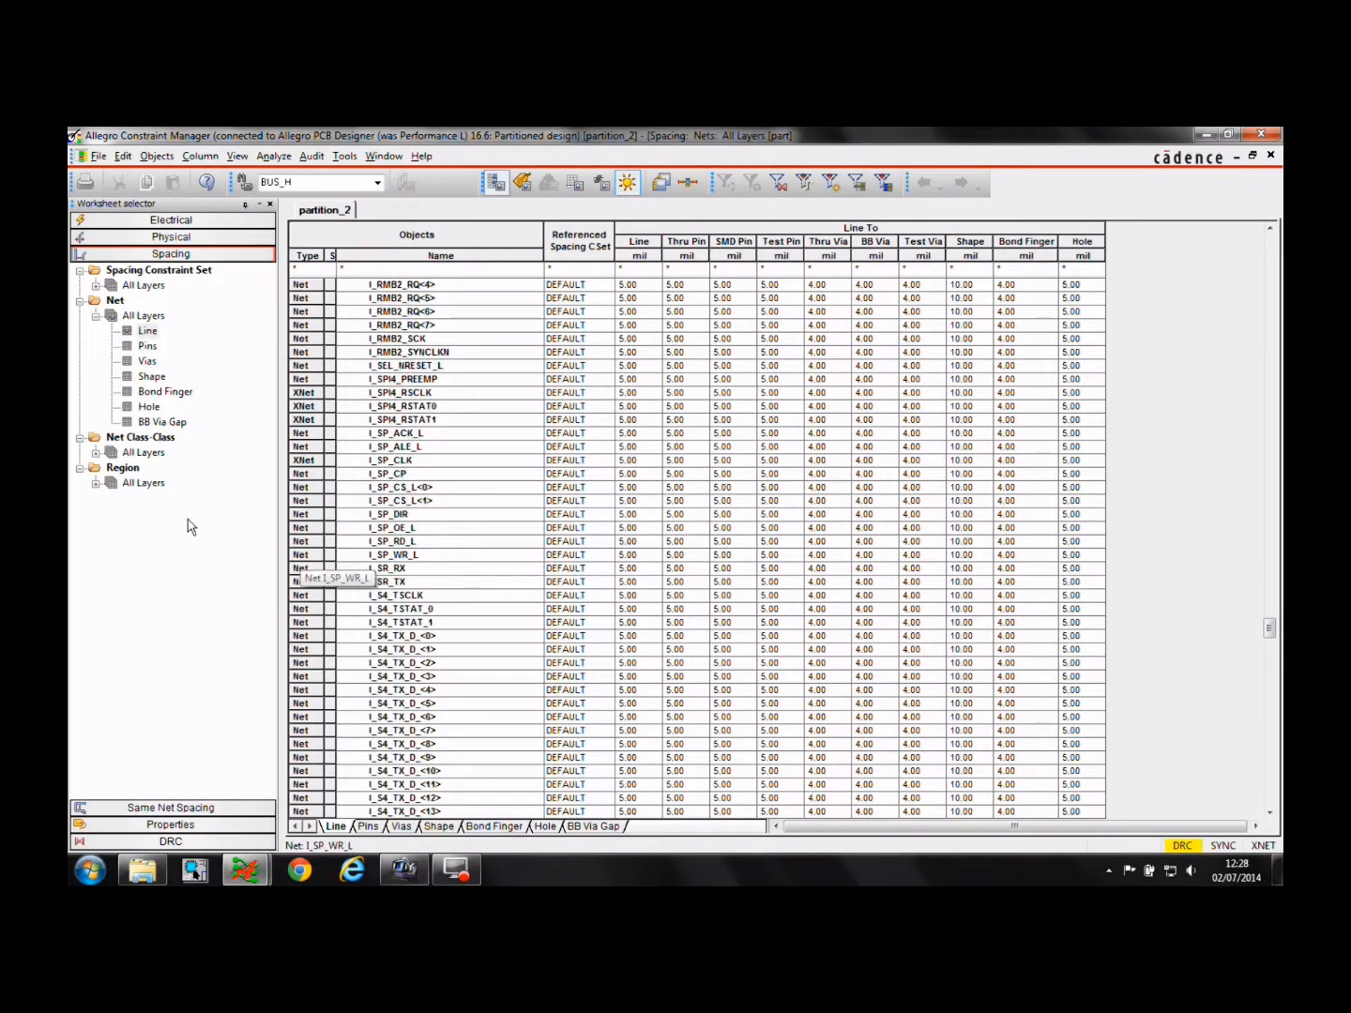
- Create a class-to-class spacing rule between CLS1 and itself, and set its line-to-line spacing to 10 mil
{"action": "left_click", "coordinate": [146, 451]}
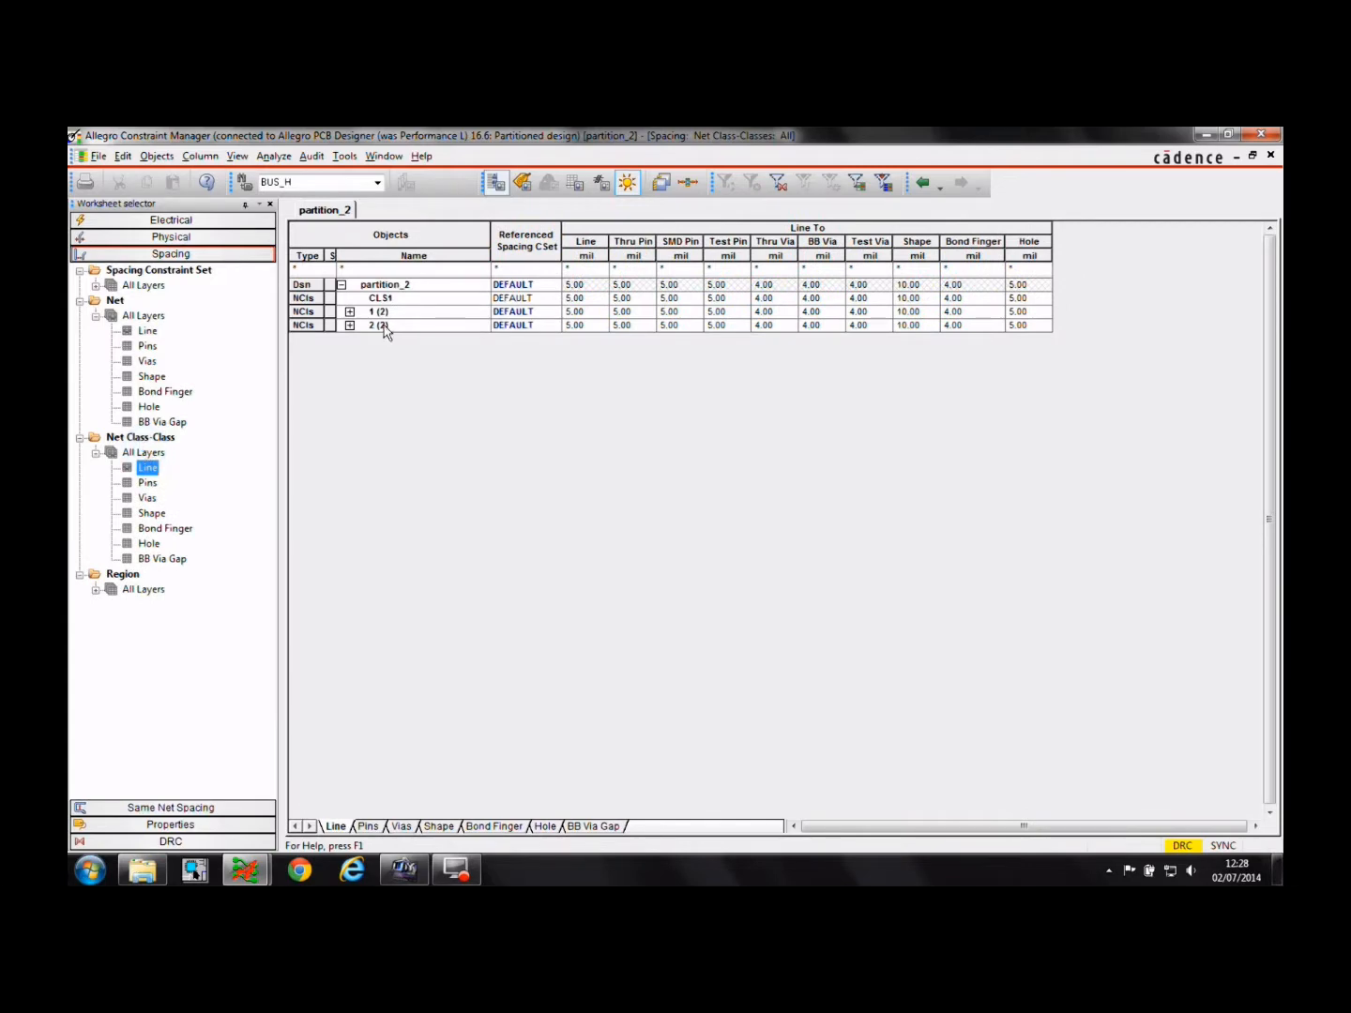
{"action": "right_click", "coordinate": [411, 299]}
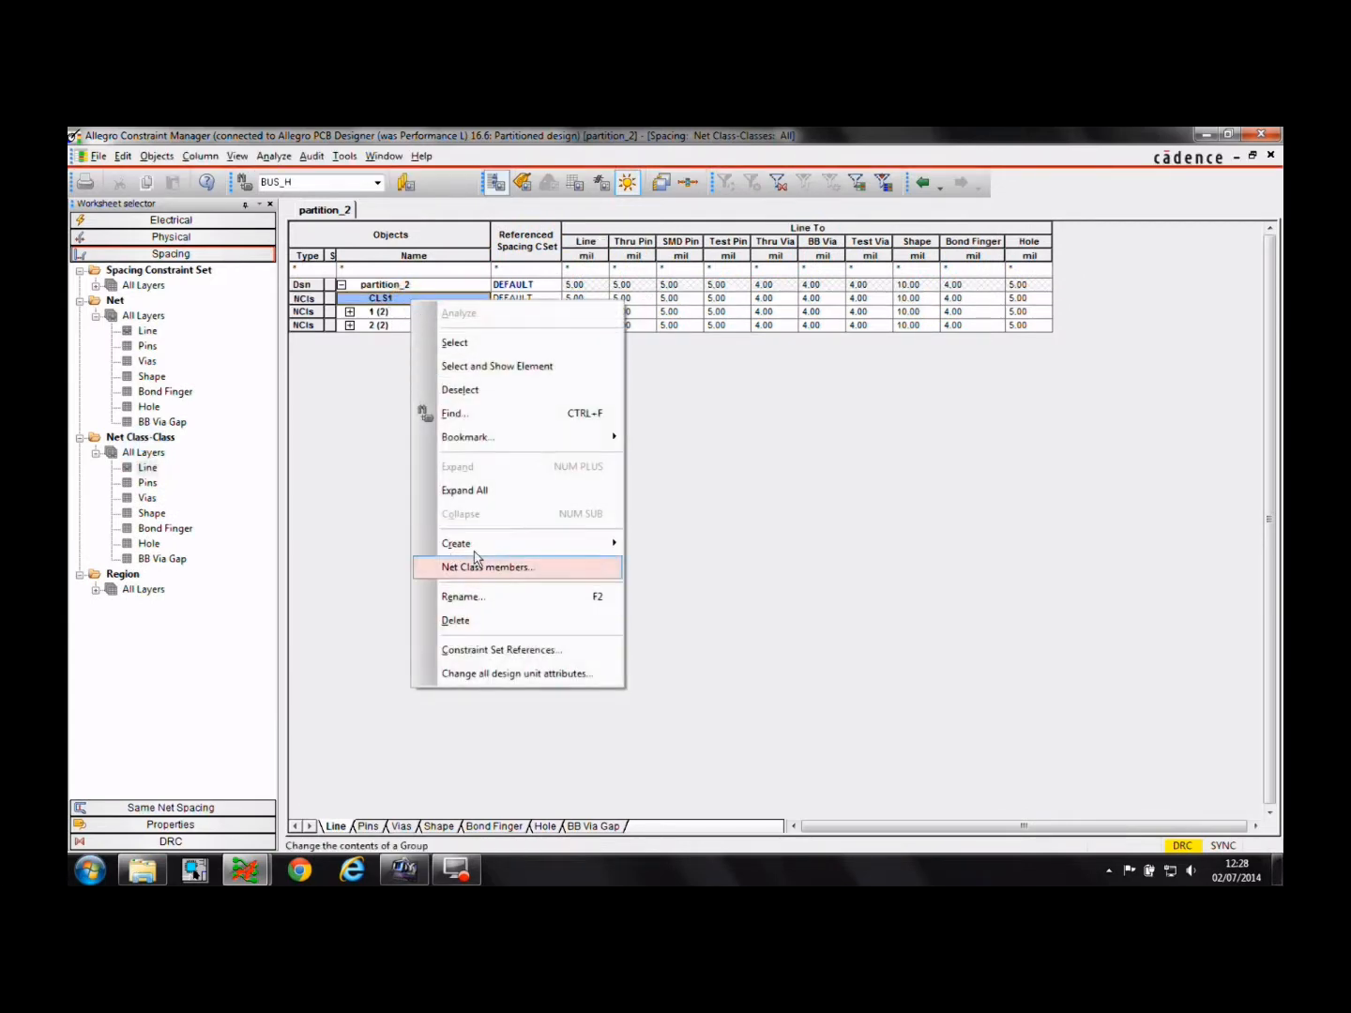
{"action": "mouse_move", "coordinate": [459, 543]}
{"action": "left_click", "coordinate": [680, 545]}
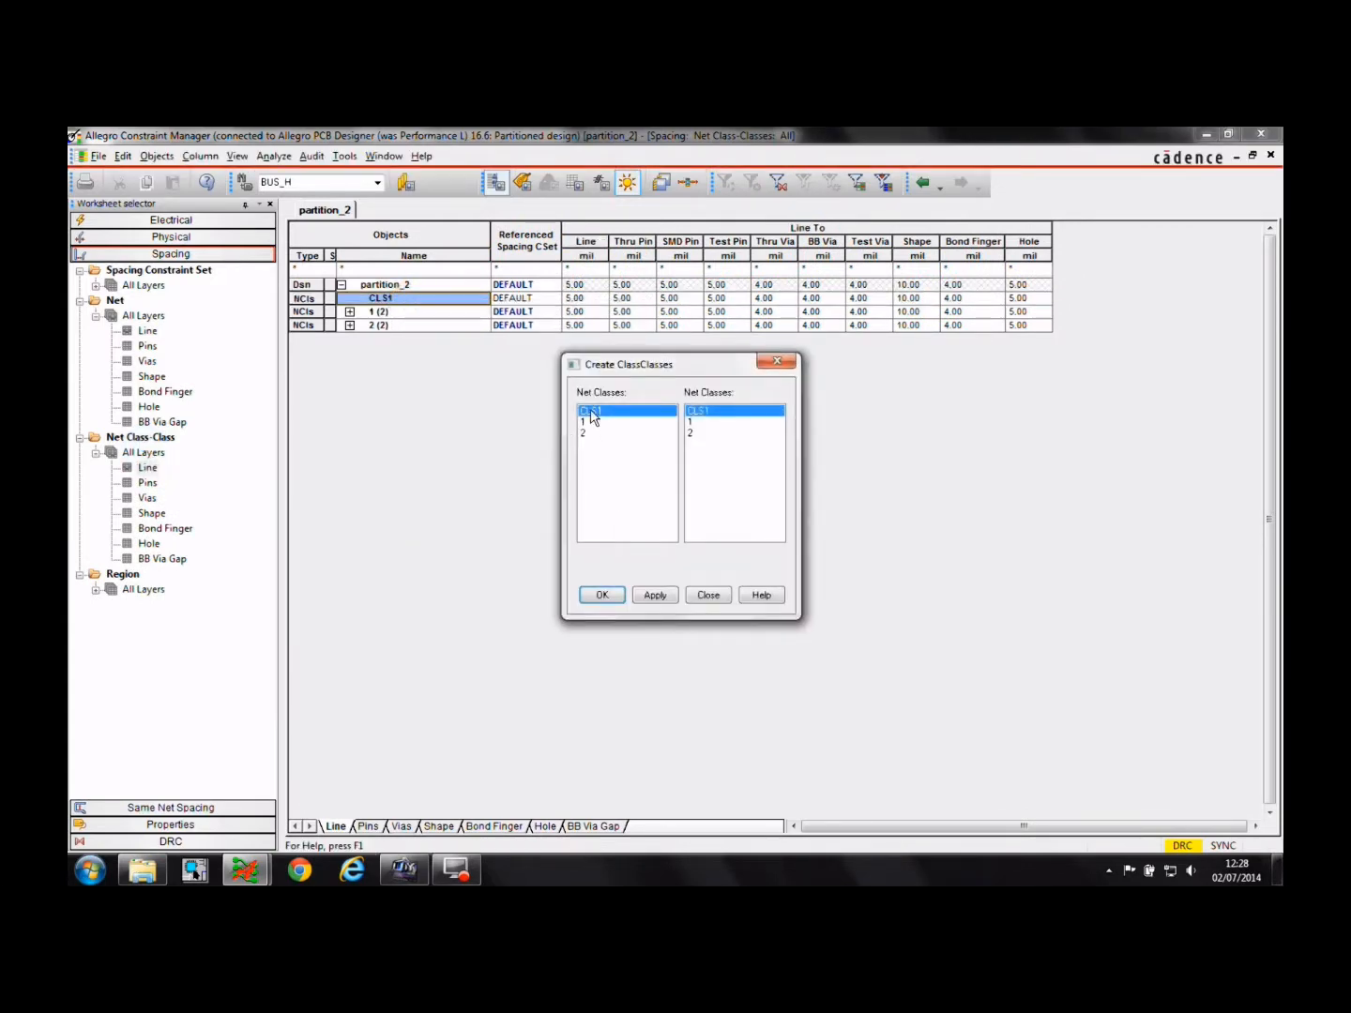
{"action": "left_click", "coordinate": [659, 598]}
{"action": "left_click", "coordinate": [605, 595]}
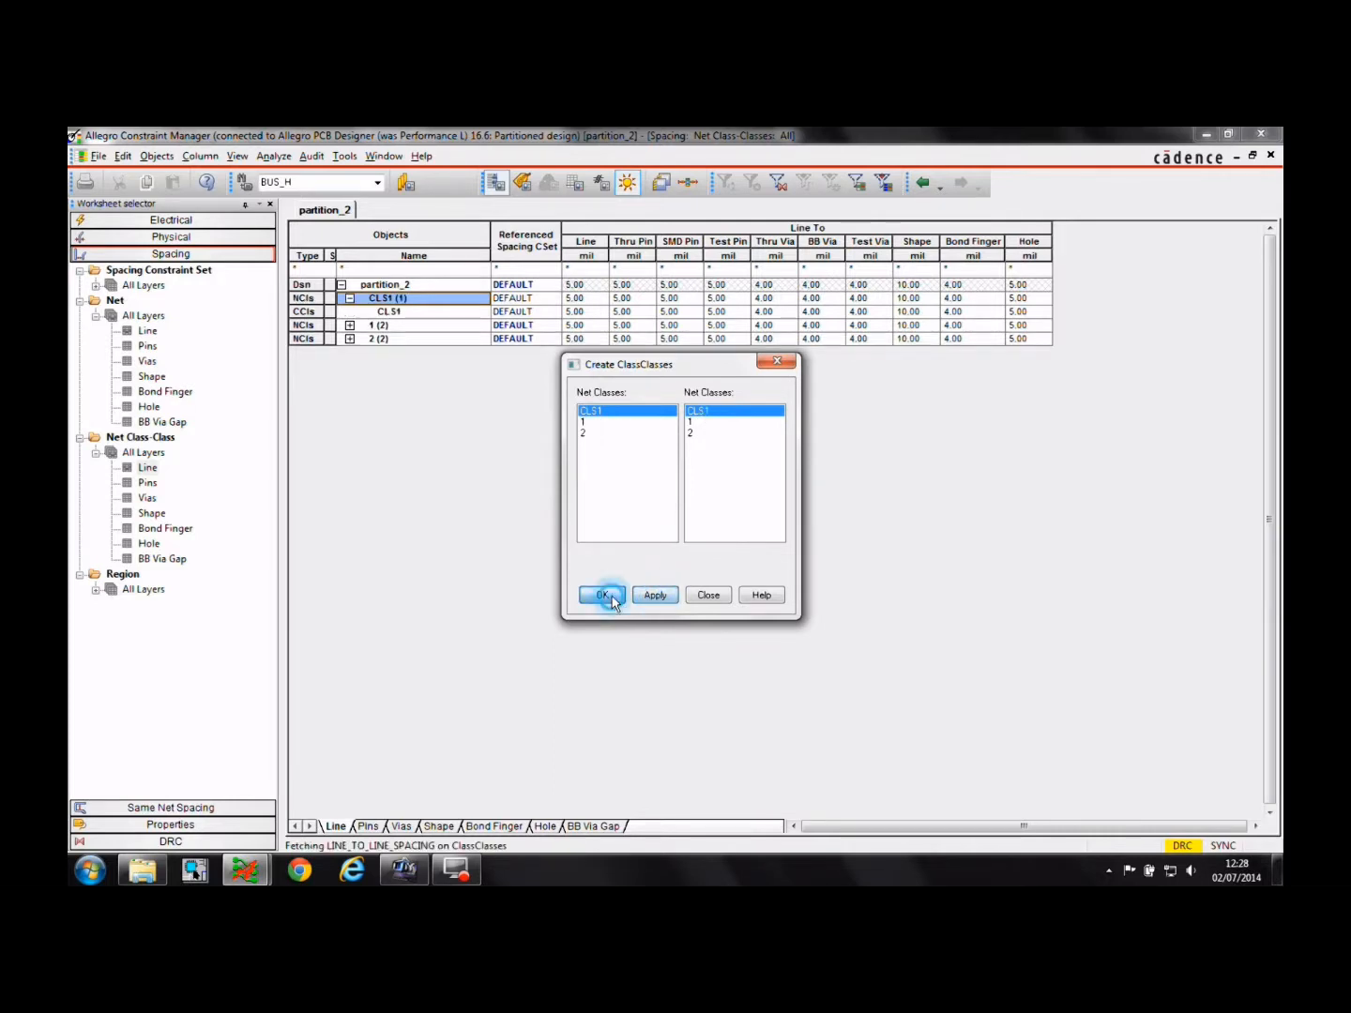
{"action": "left_click", "coordinate": [601, 311]}
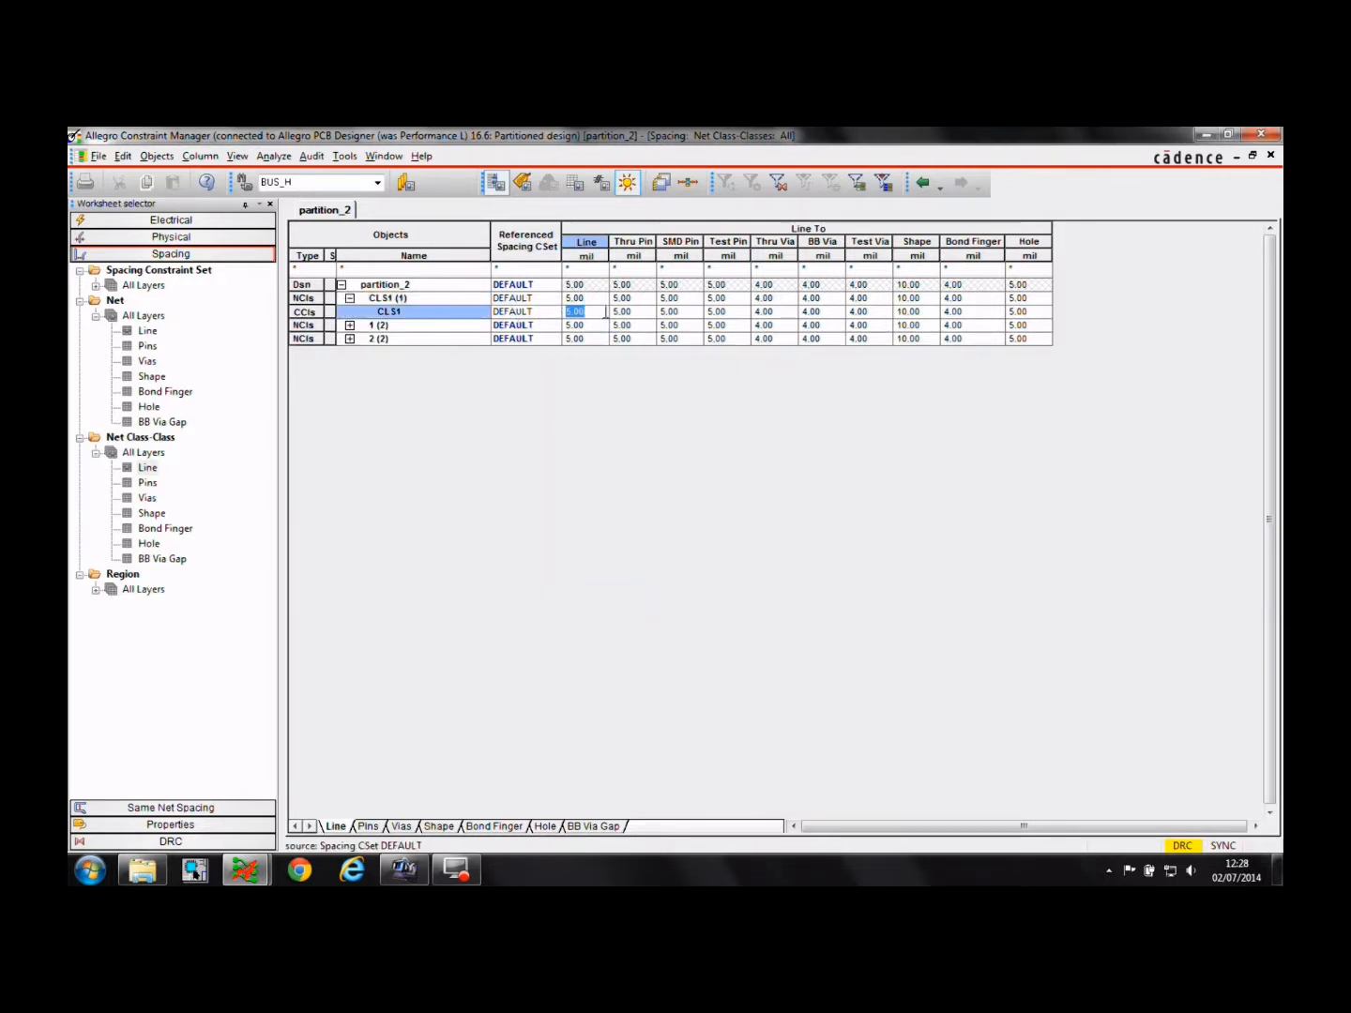
{"action": "left_click", "coordinate": [622, 324]}
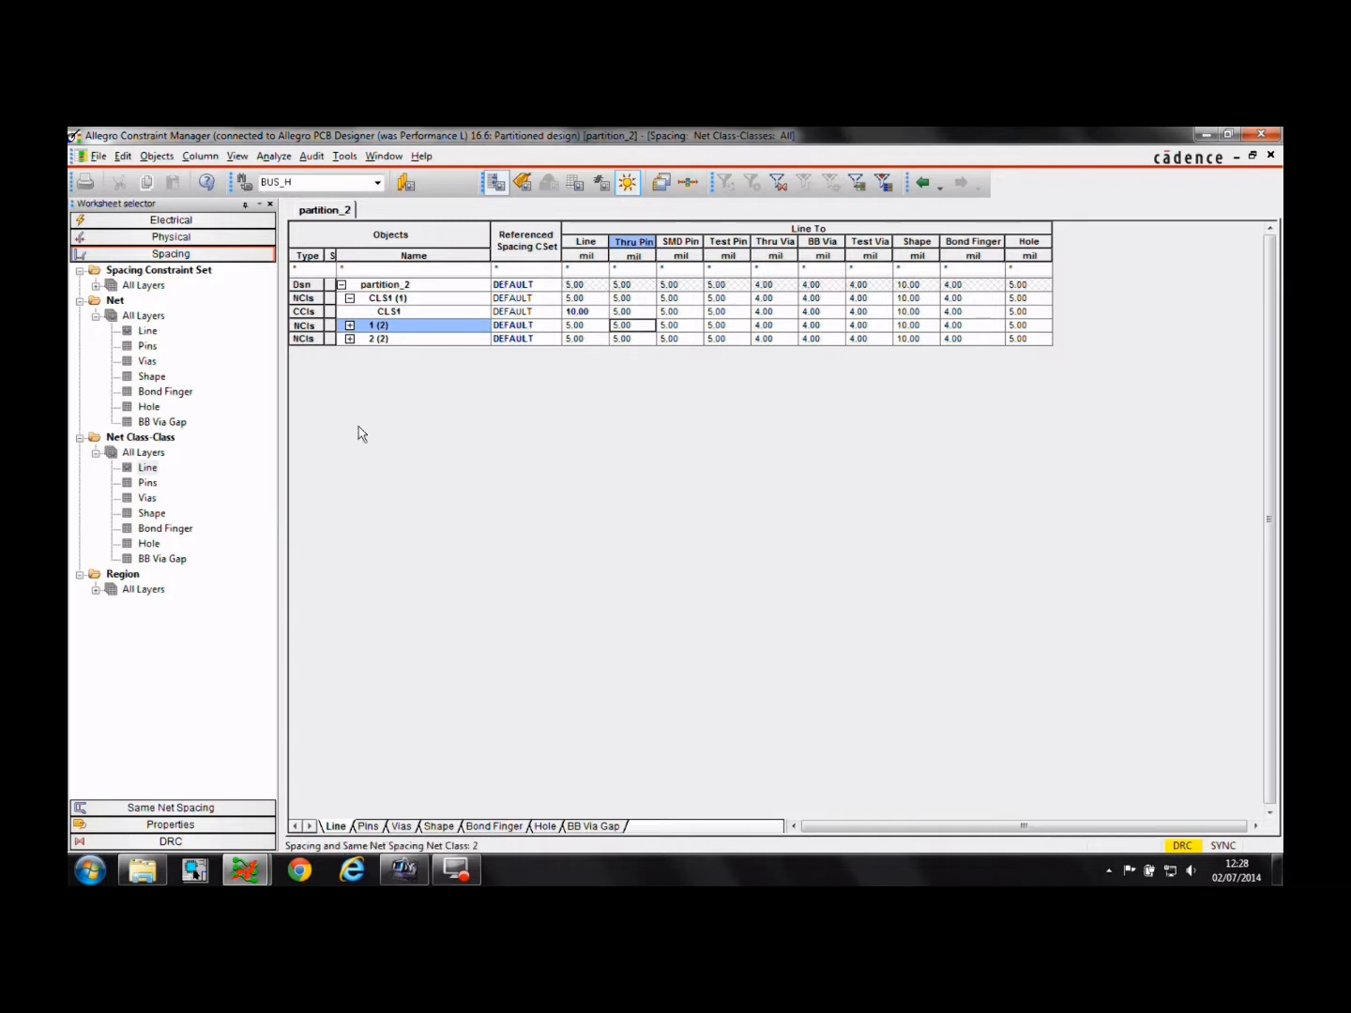
- Set the total etch length of the PCI_AD_BUS electrical constraint set to a minimum of 6000 mil and a maximum of 8000 mil
{"action": "left_click", "coordinate": [203, 222]}
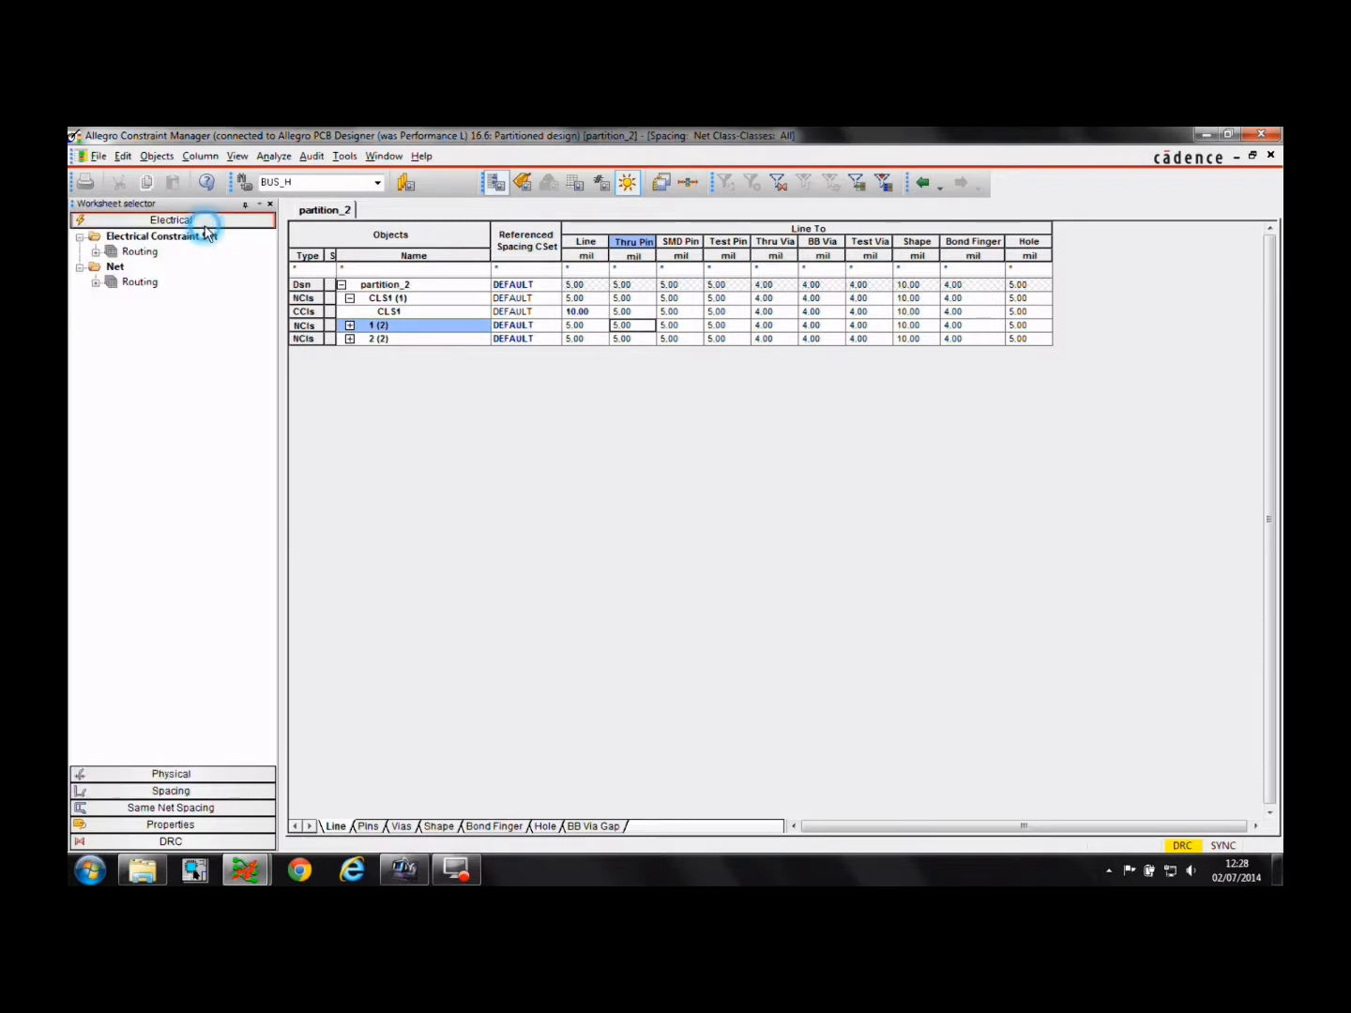
{"action": "left_click", "coordinate": [96, 252]}
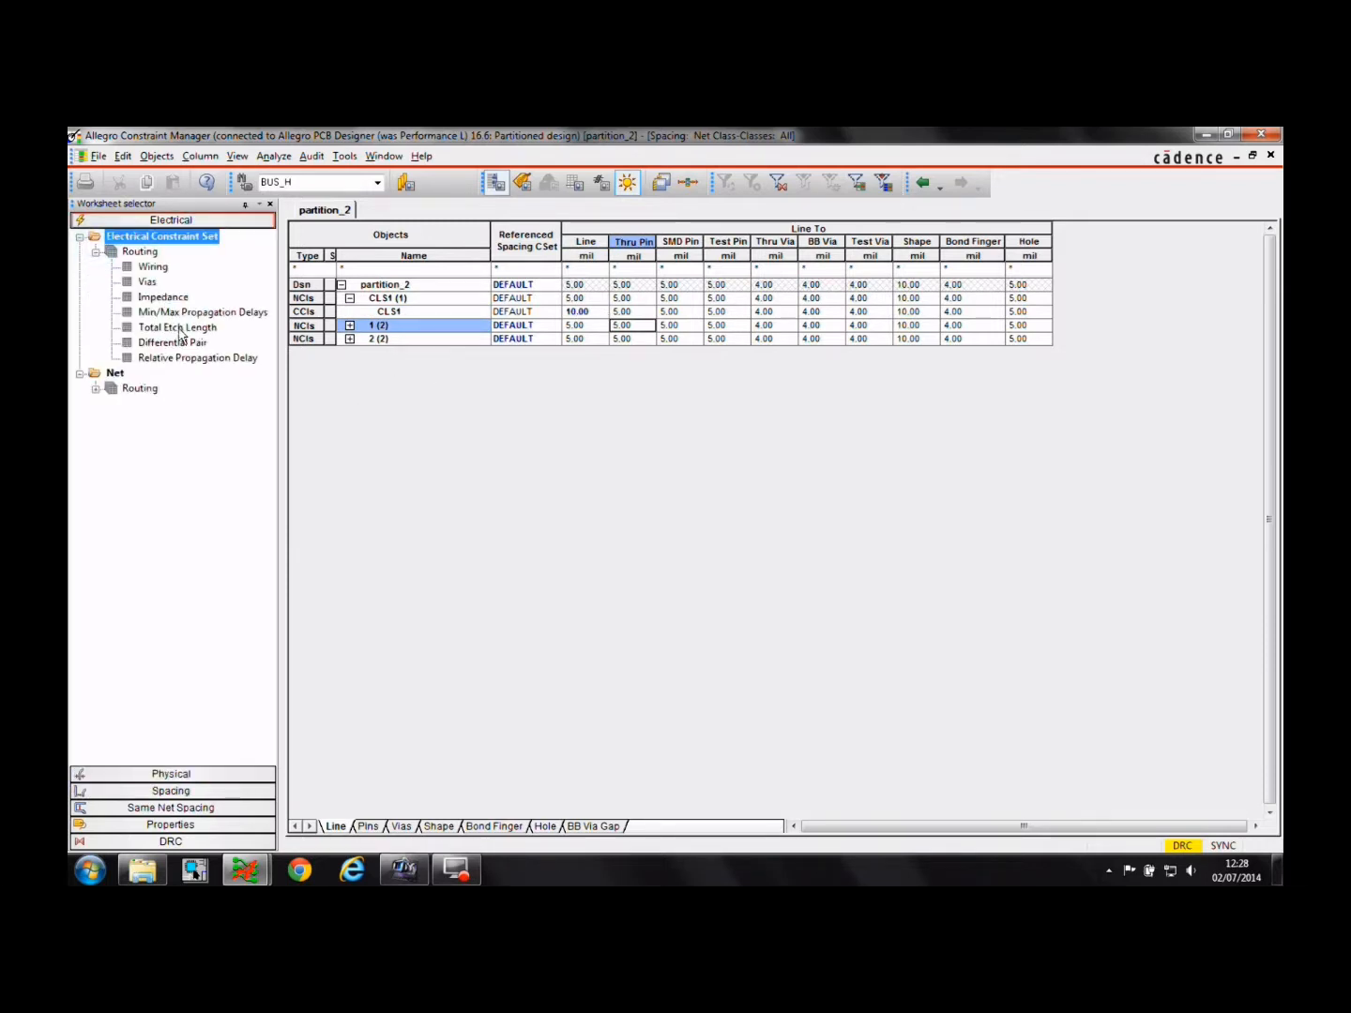
{"action": "left_click", "coordinate": [179, 327]}
{"action": "left_click", "coordinate": [560, 302]}
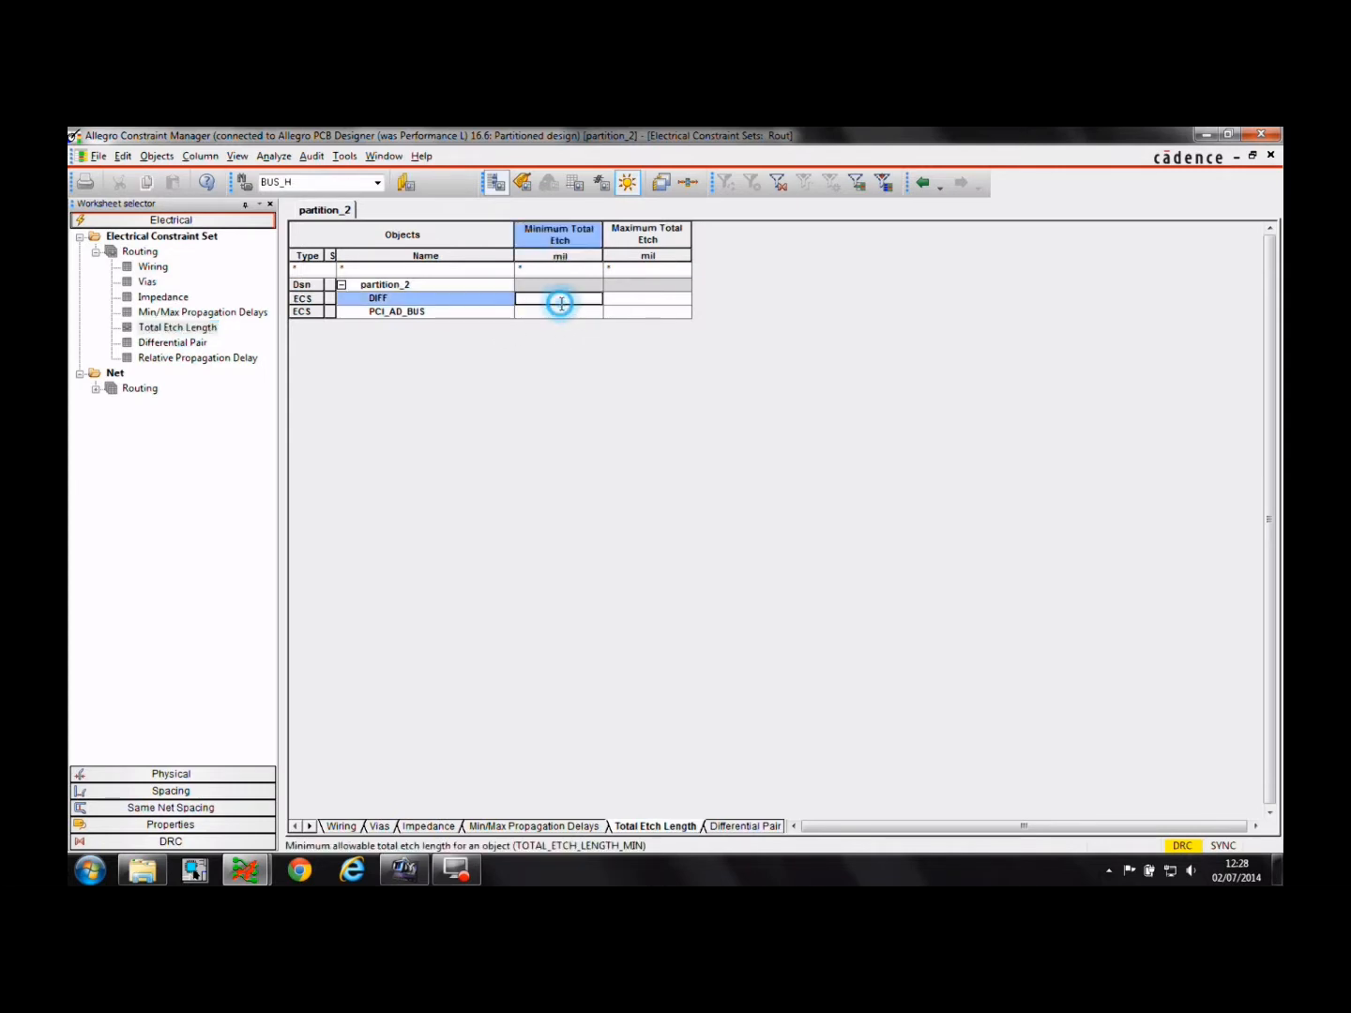
{"action": "left_click", "coordinate": [559, 313]}
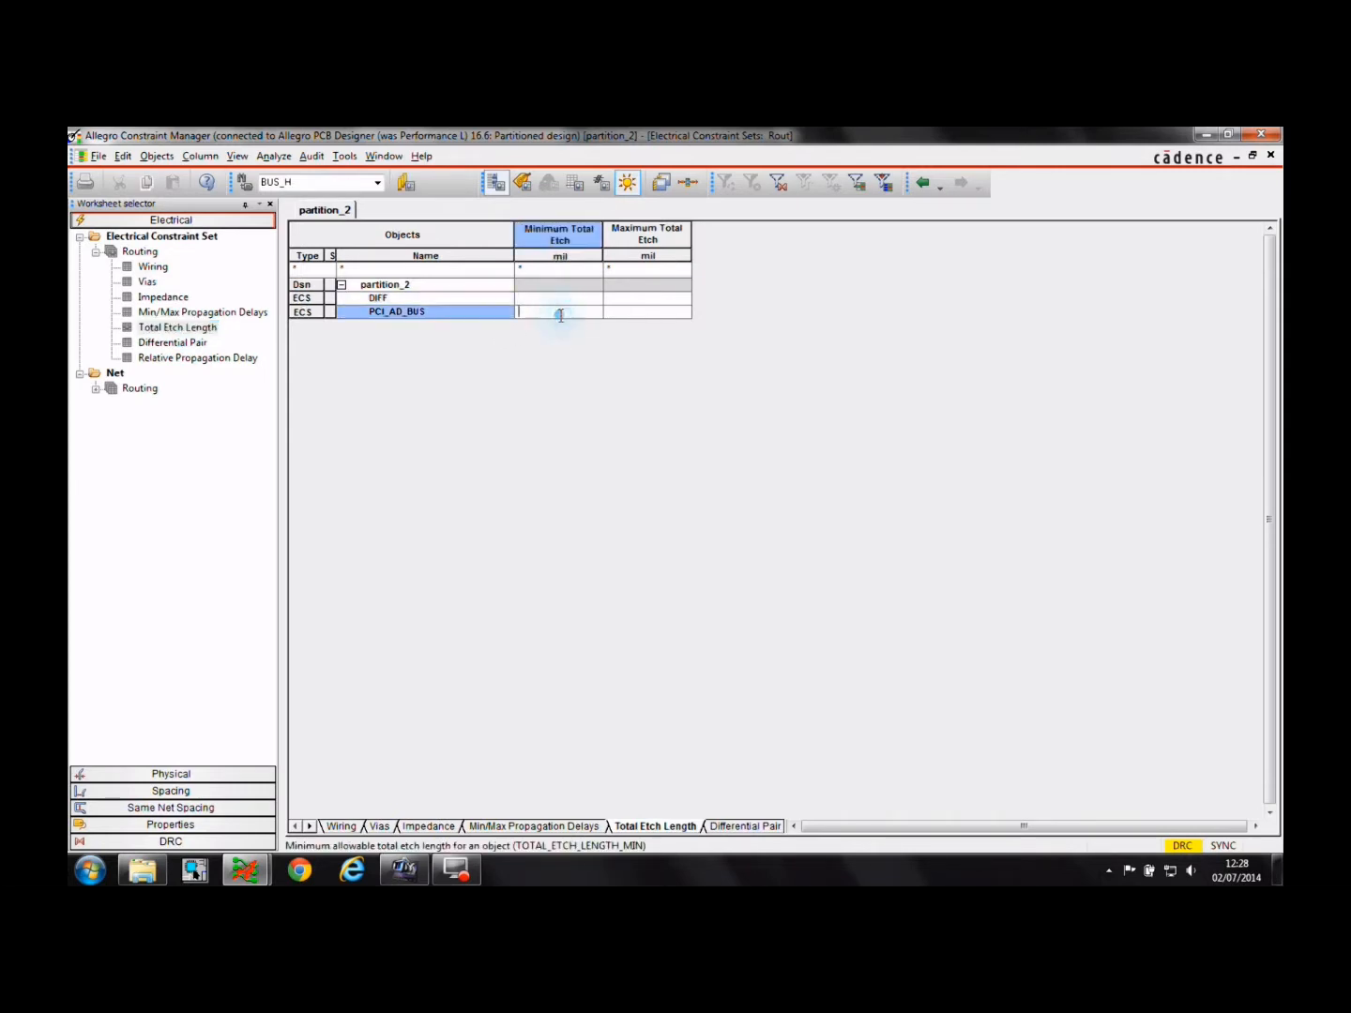
{"action": "type", "text": "6000"}
{"action": "key", "text": "Tab"}
{"action": "type", "text": "8000"}
{"action": "key", "text": "Return"}
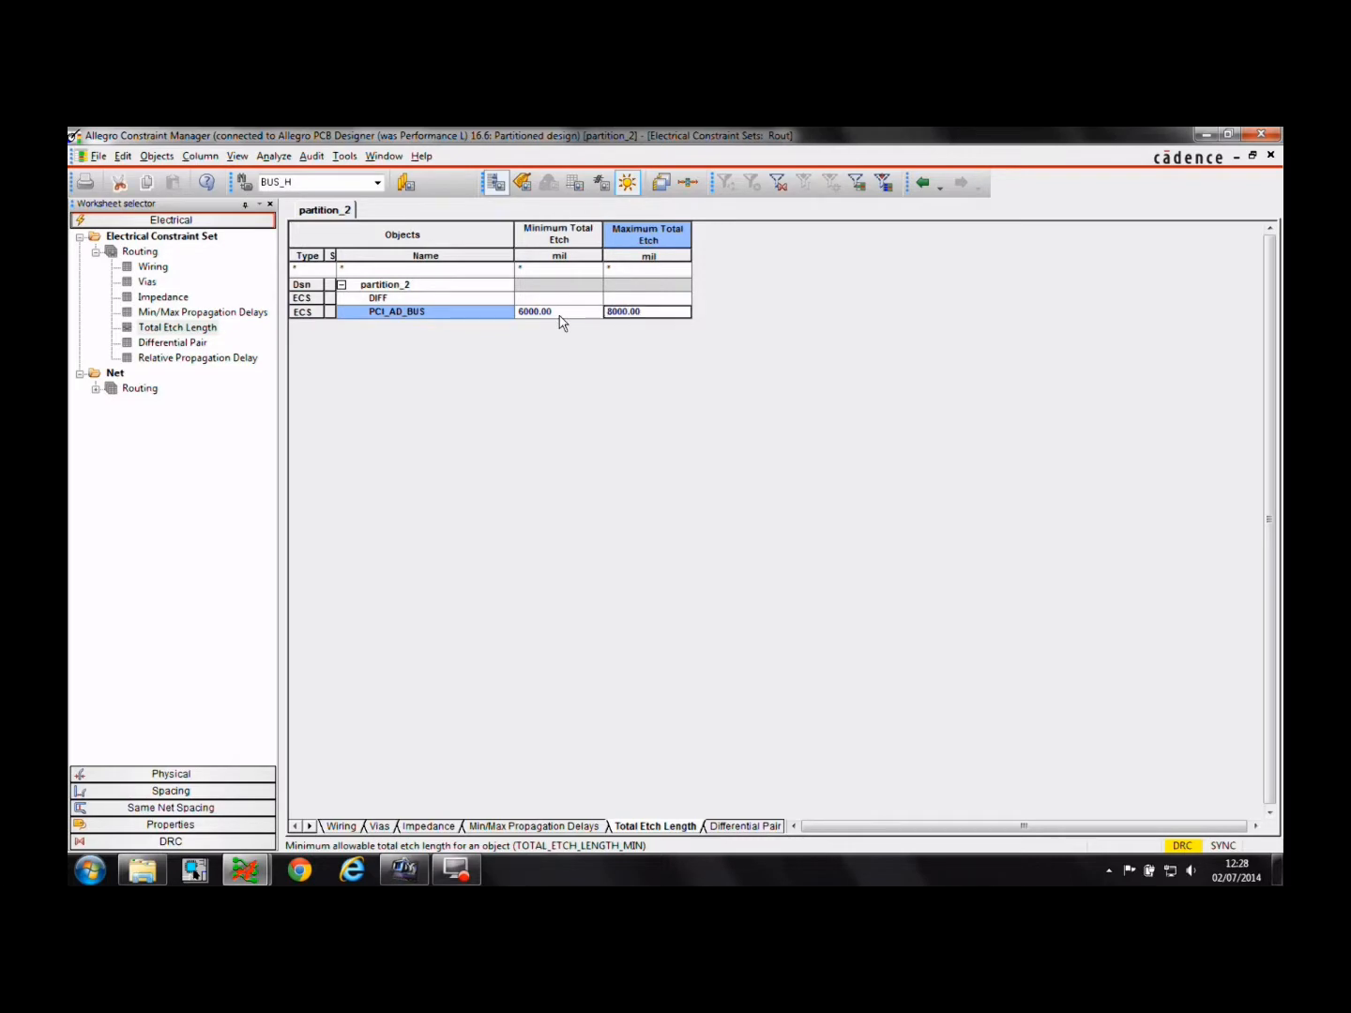
- Check the total etch length limits applied to the nets, and close the Constraint Manager
{"action": "left_click", "coordinate": [139, 389]}
{"action": "left_click", "coordinate": [174, 465]}
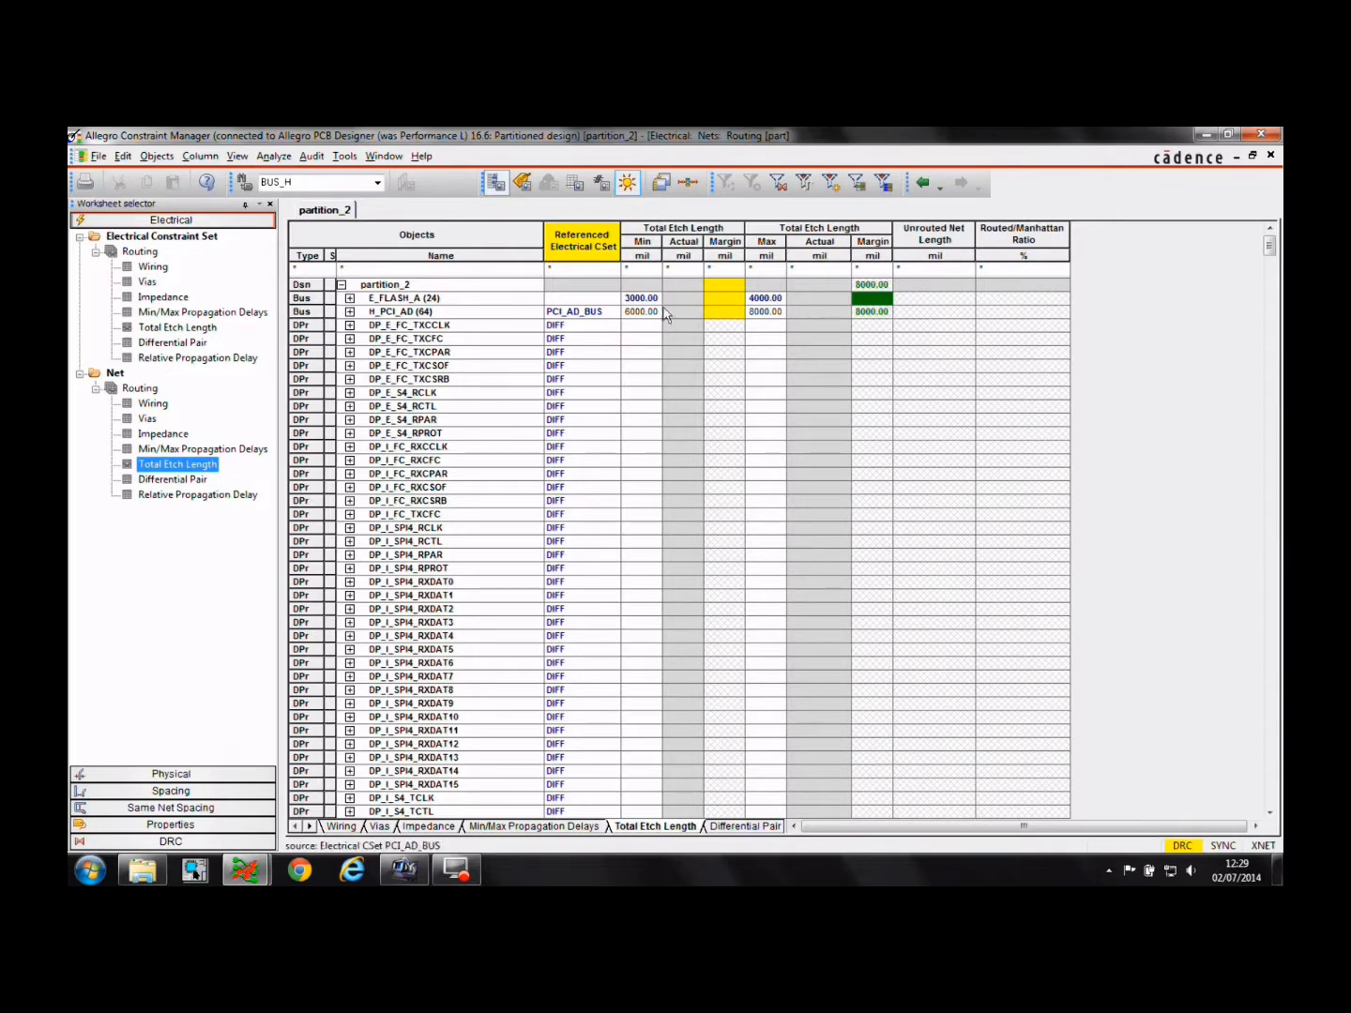
{"action": "left_click", "coordinate": [1262, 136]}
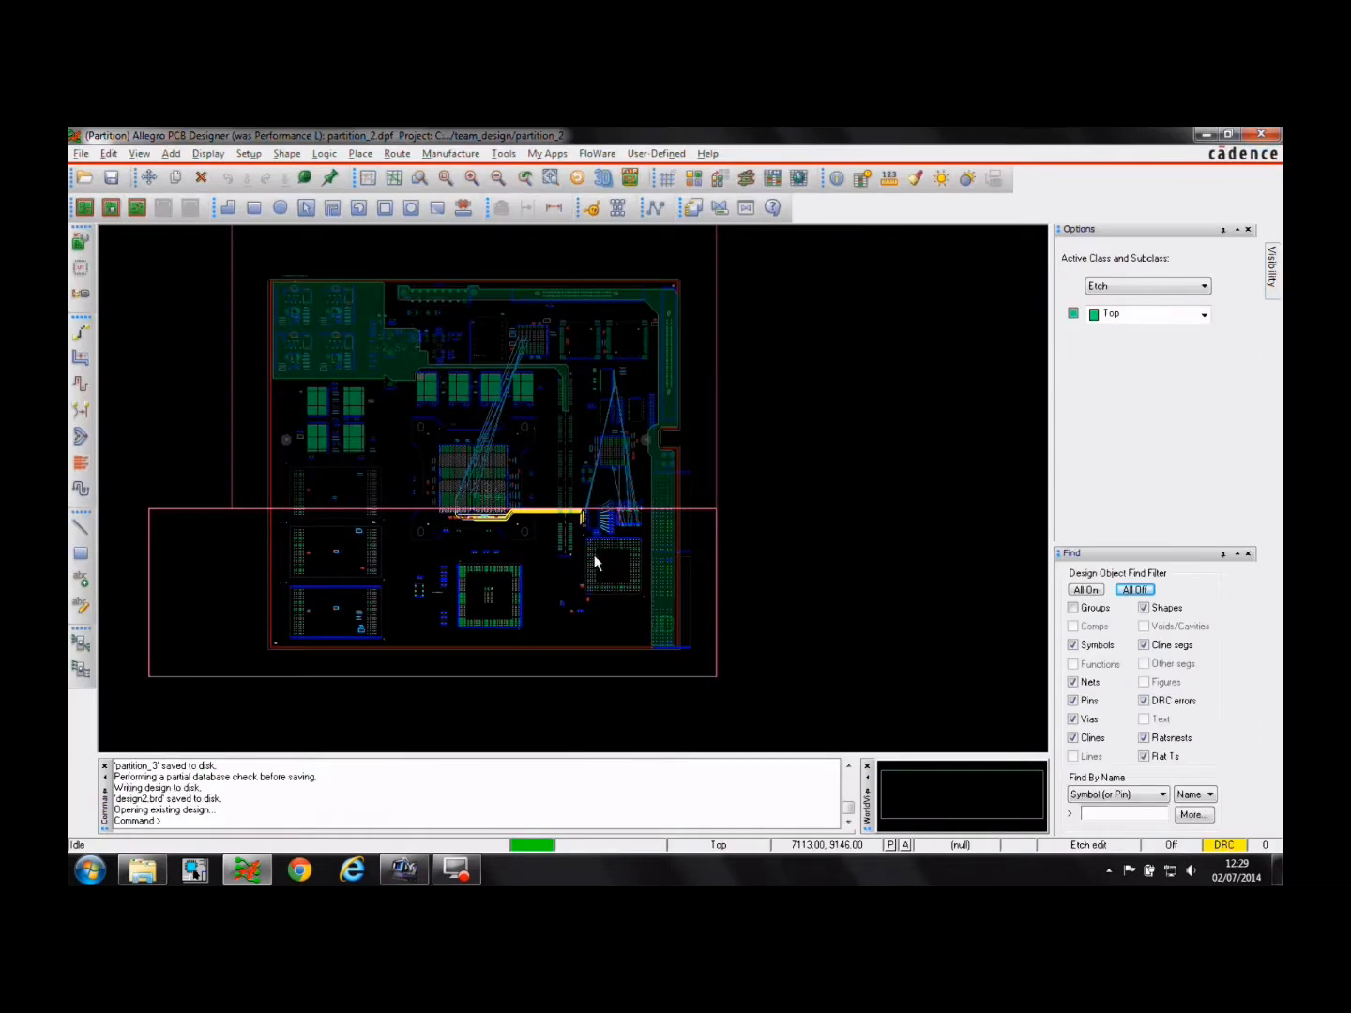
- Run a DRC update on the partition and examine the violations around the corner of the yellow bus traces
{"action": "left_click", "coordinate": [723, 213]}
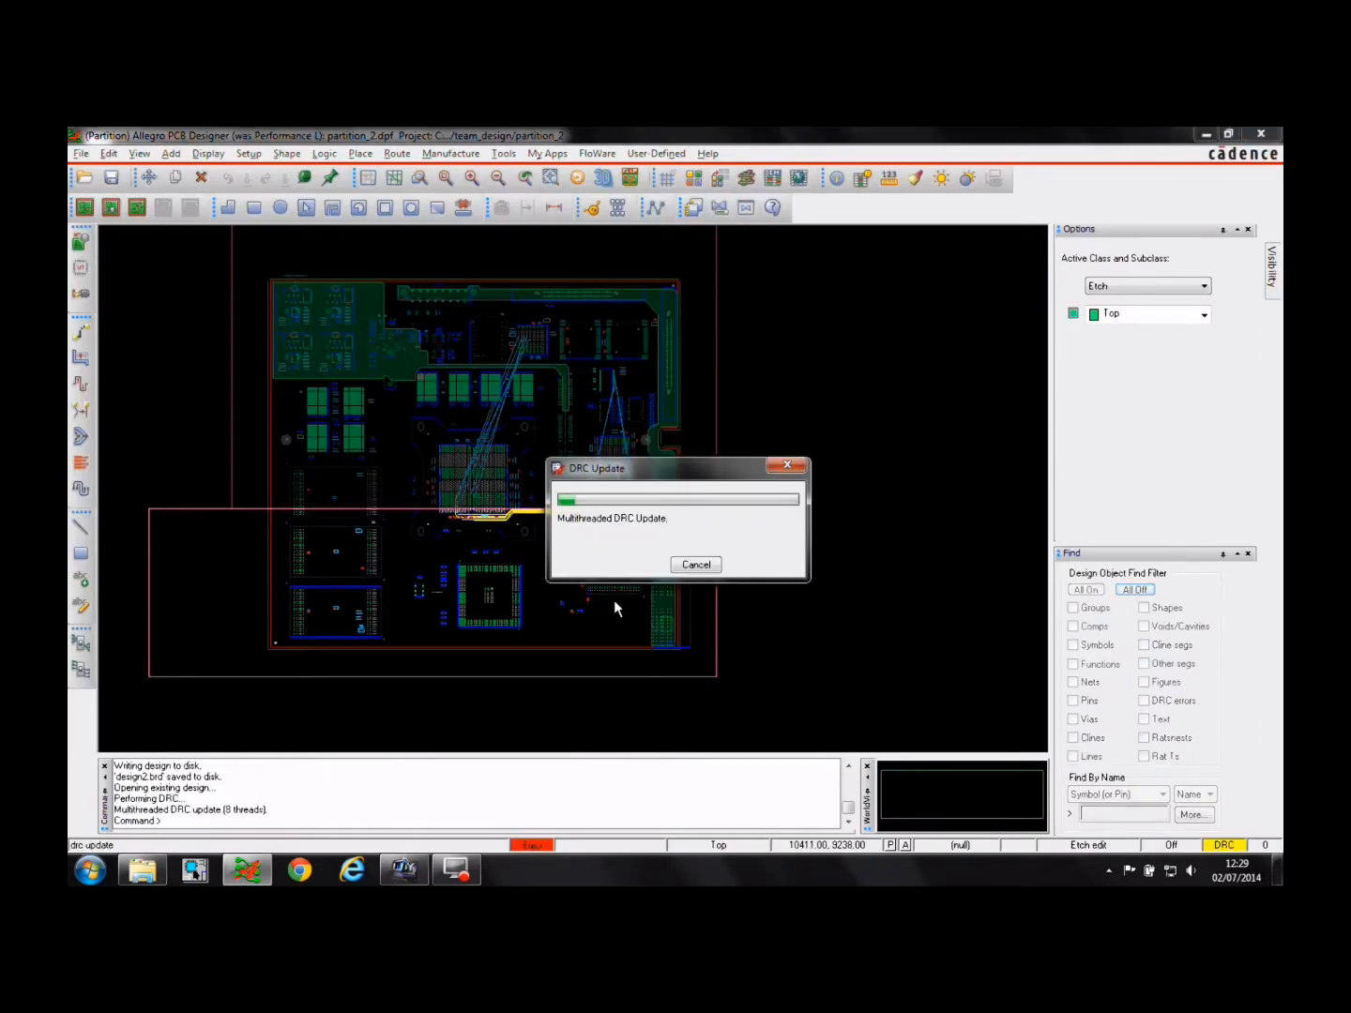
{"action": "scroll", "coordinate": [593, 518], "scroll_direction": "up", "scroll_amount": 3}
{"action": "scroll", "coordinate": [526, 512], "scroll_direction": "up", "scroll_amount": 2}
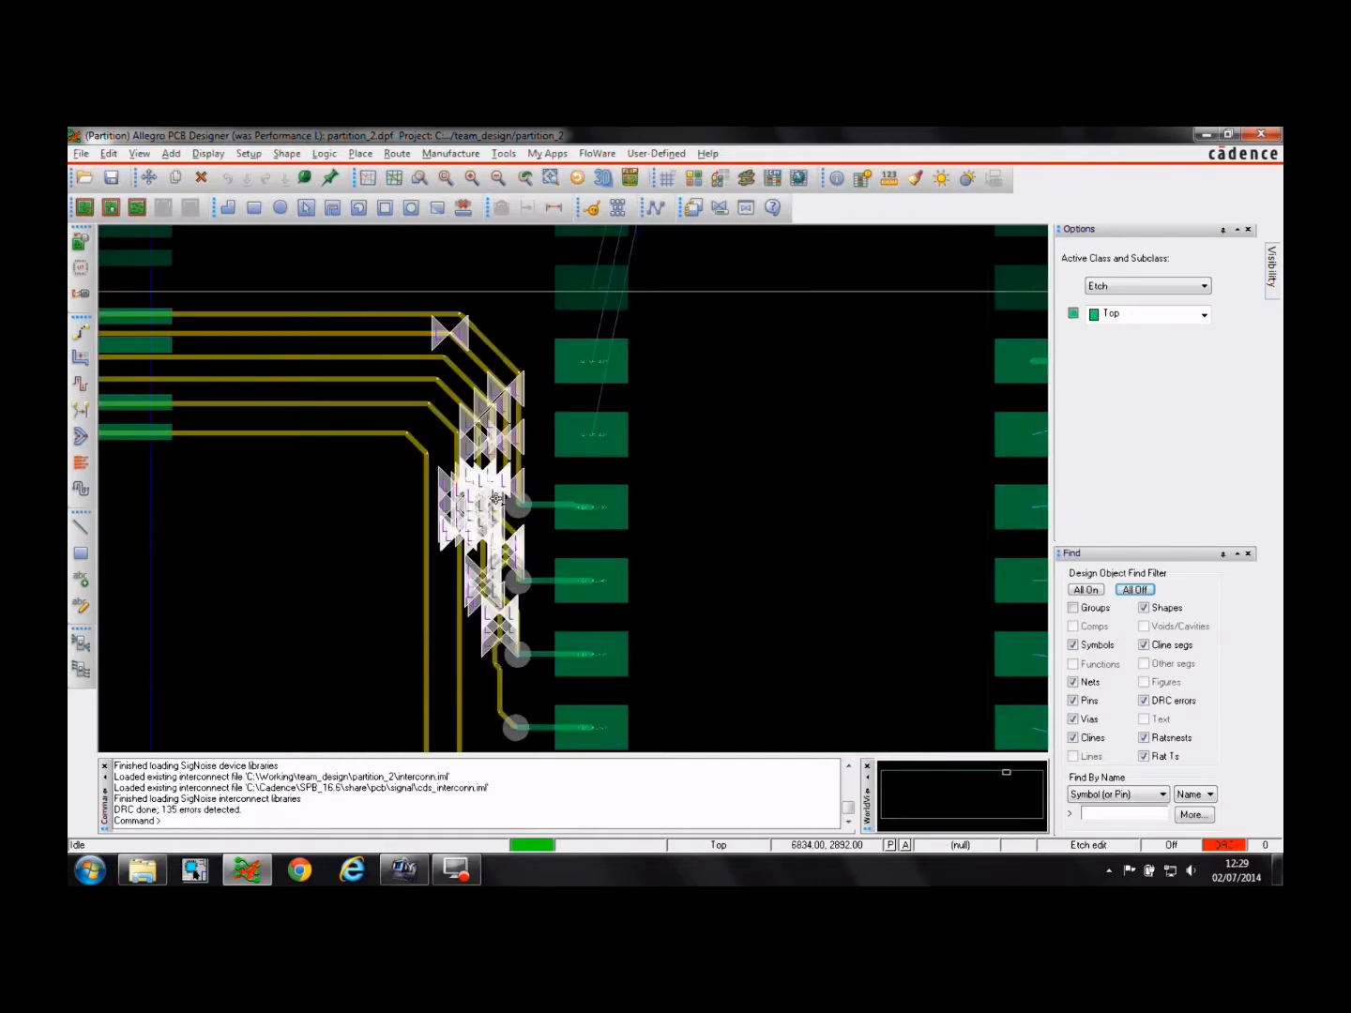
- Slide the outermost vertical Sig_3H bus segment inward in shove-preferred mode to space the neighbouring traces apart, and finish the Slide command
{"action": "left_click", "coordinate": [78, 360]}
{"action": "left_click", "coordinate": [512, 446]}
{"action": "left_click", "coordinate": [487, 449]}
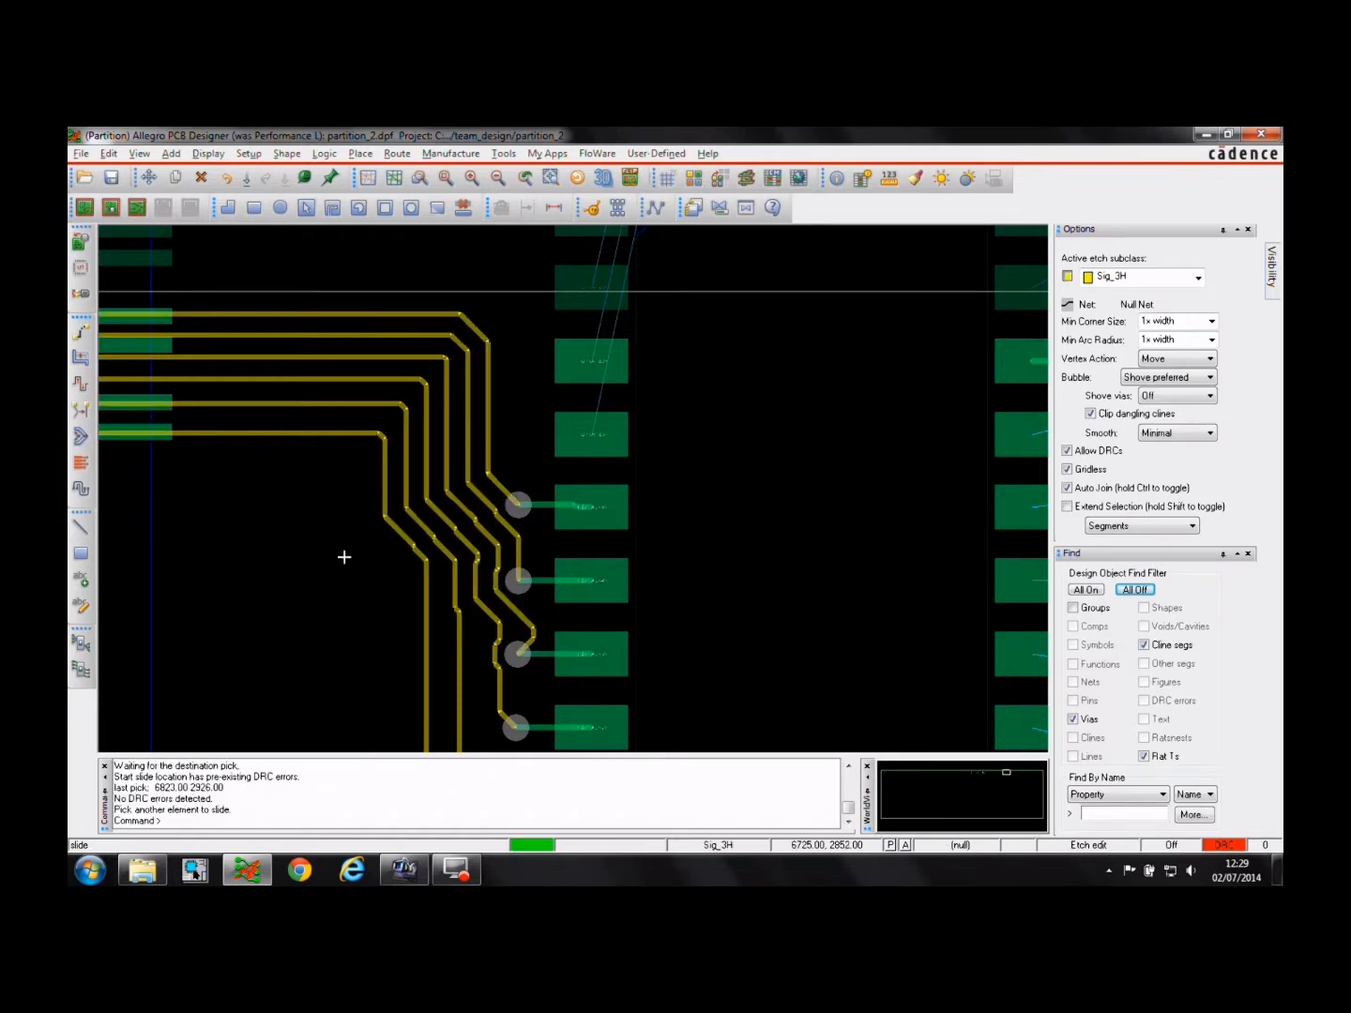
{"action": "scroll", "coordinate": [345, 557], "scroll_direction": "down", "scroll_amount": 1}
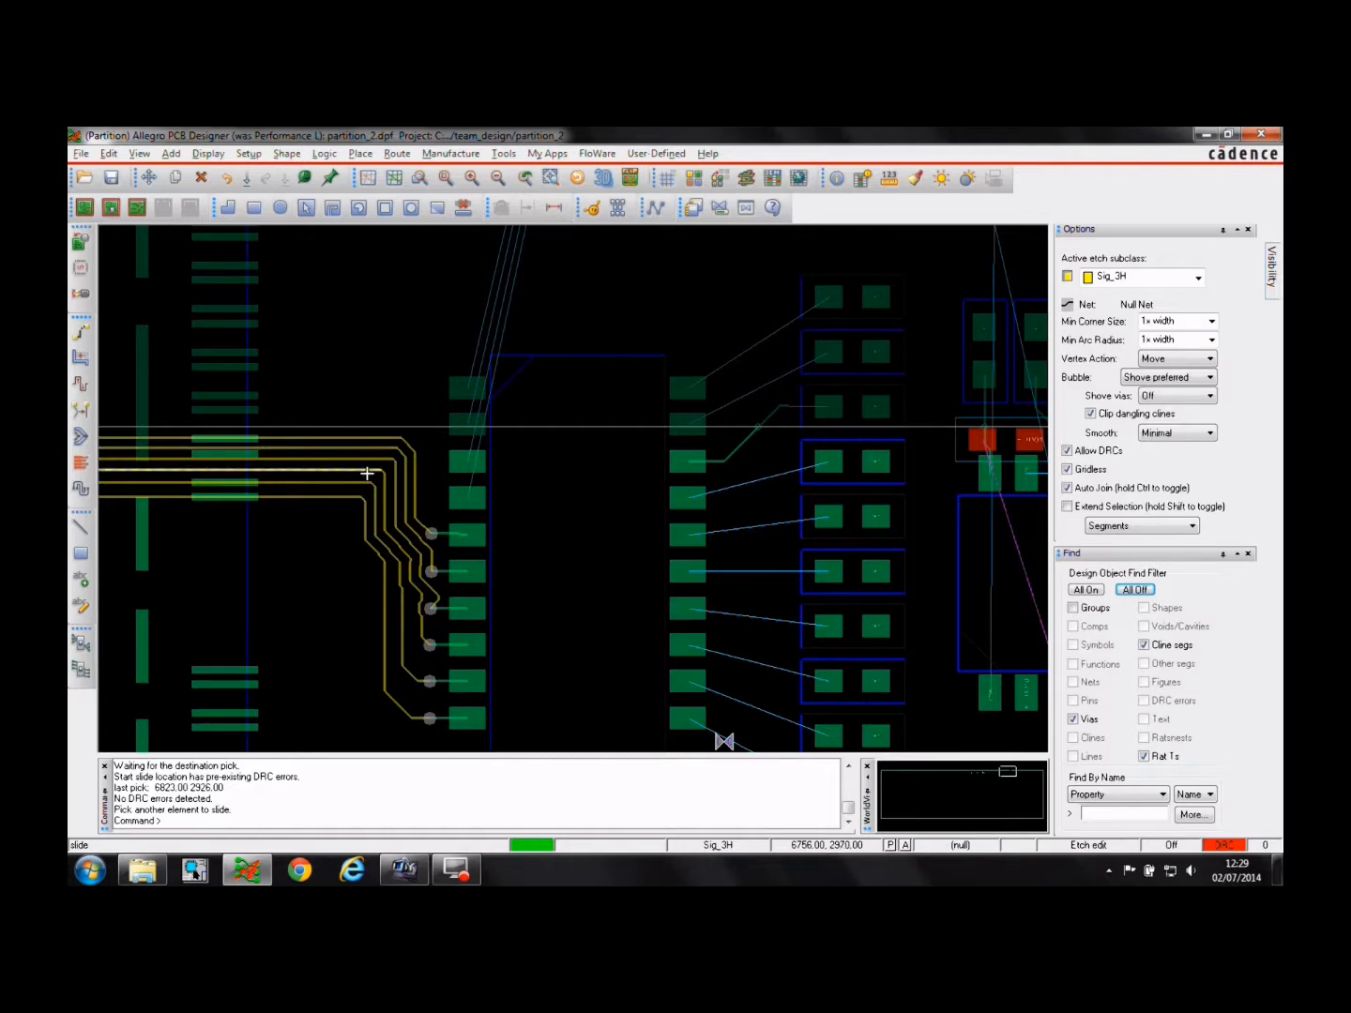
{"action": "right_click", "coordinate": [324, 539]}
{"action": "left_click", "coordinate": [357, 549]}
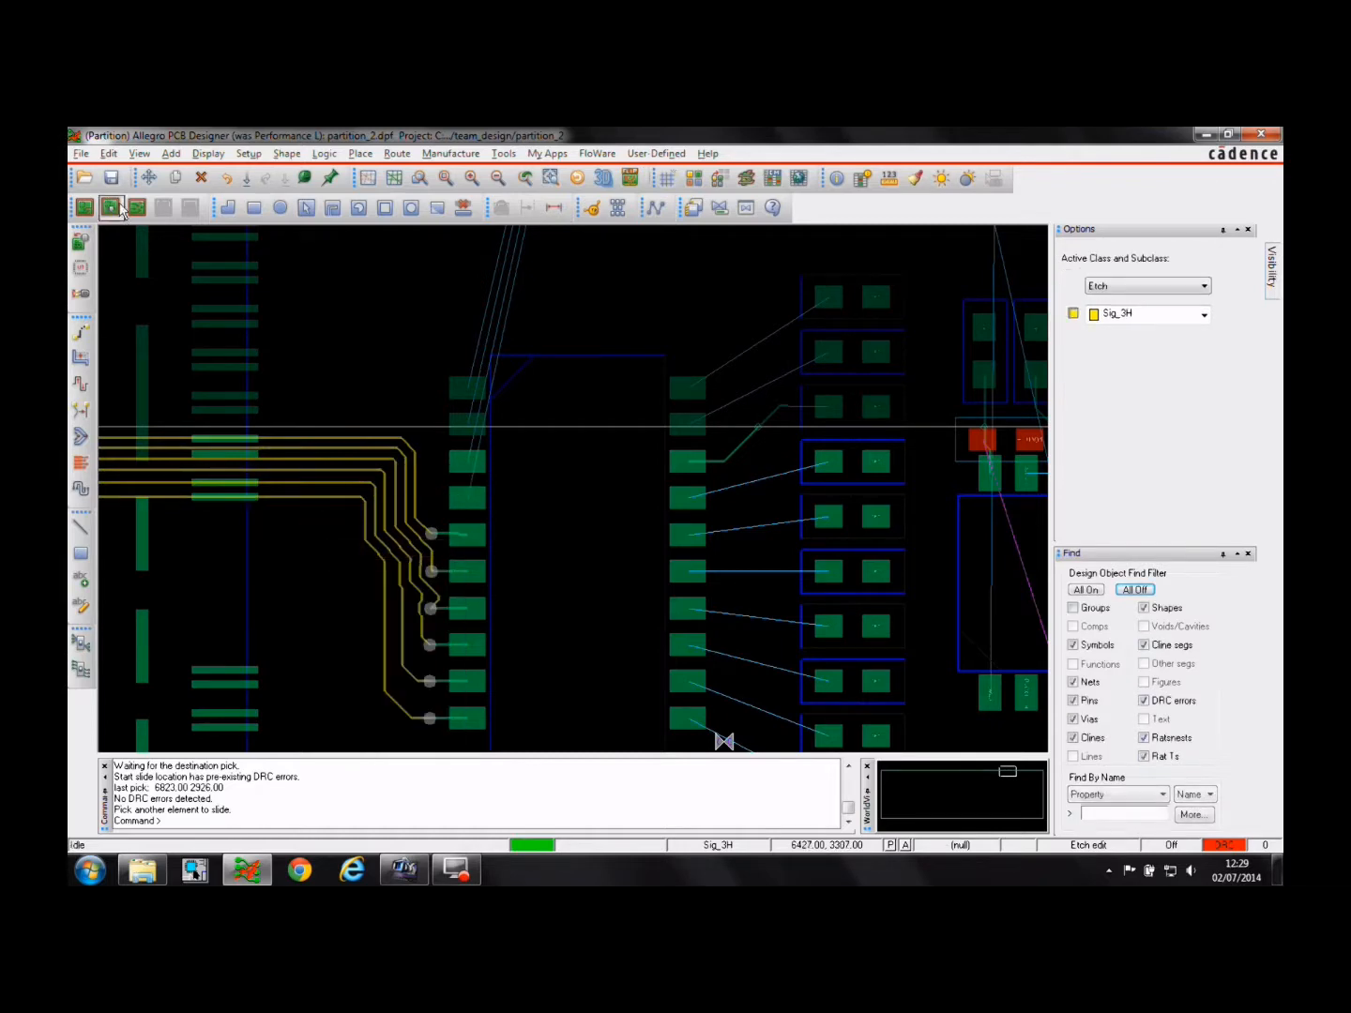
- Save the partition, overwriting the existing partition_2.dpf
{"action": "left_click", "coordinate": [111, 177]}
{"action": "left_click", "coordinate": [727, 536]}
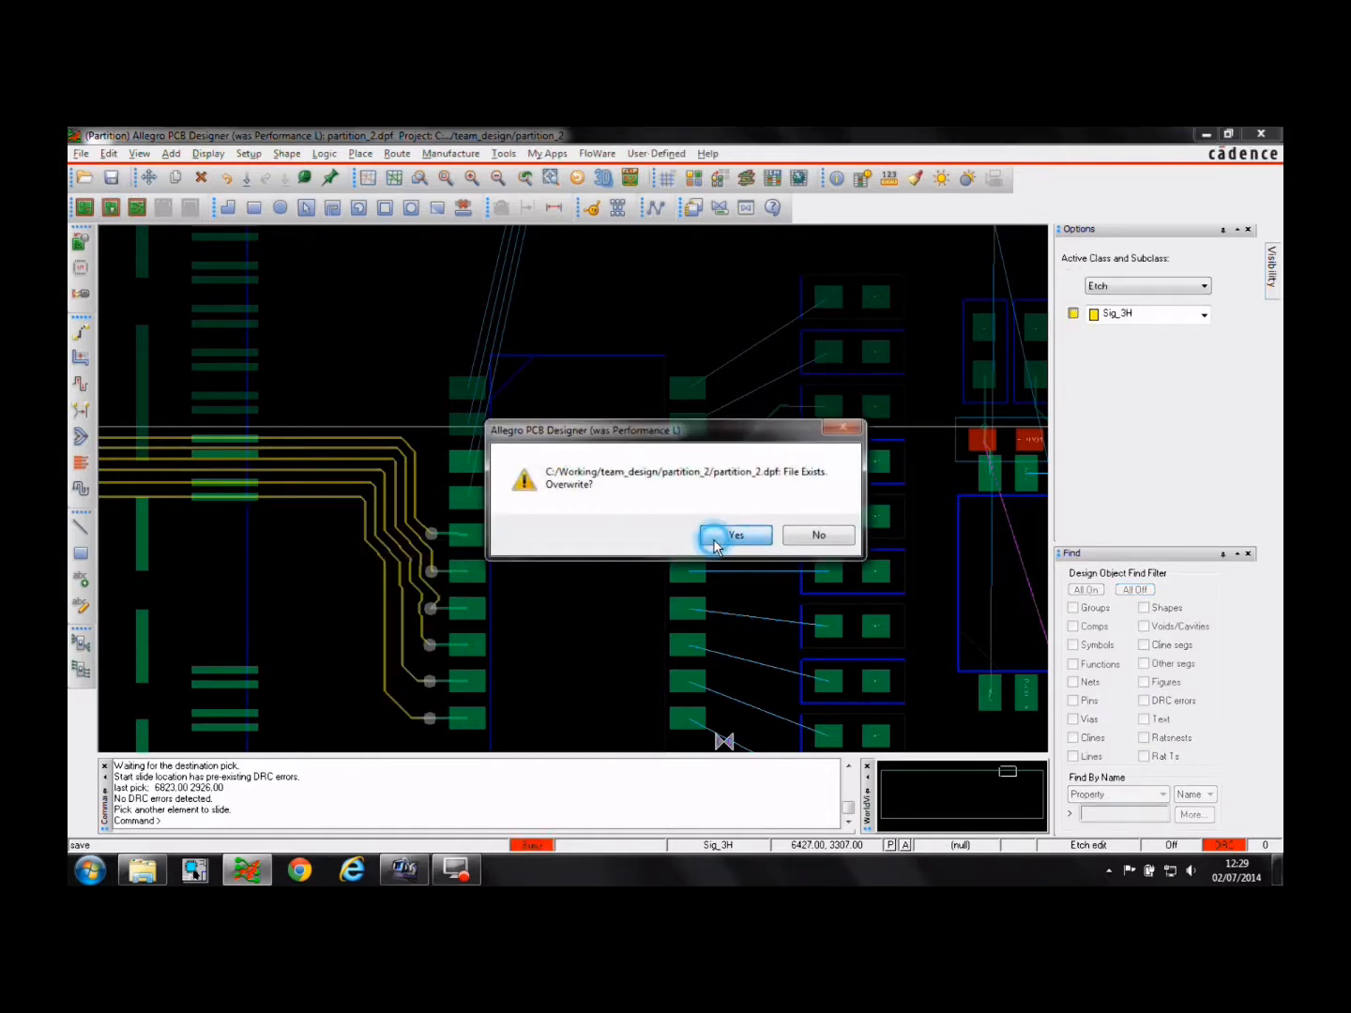
- Reopen the master board design2.brd from the recently used designs
{"action": "left_click", "coordinate": [81, 153]}
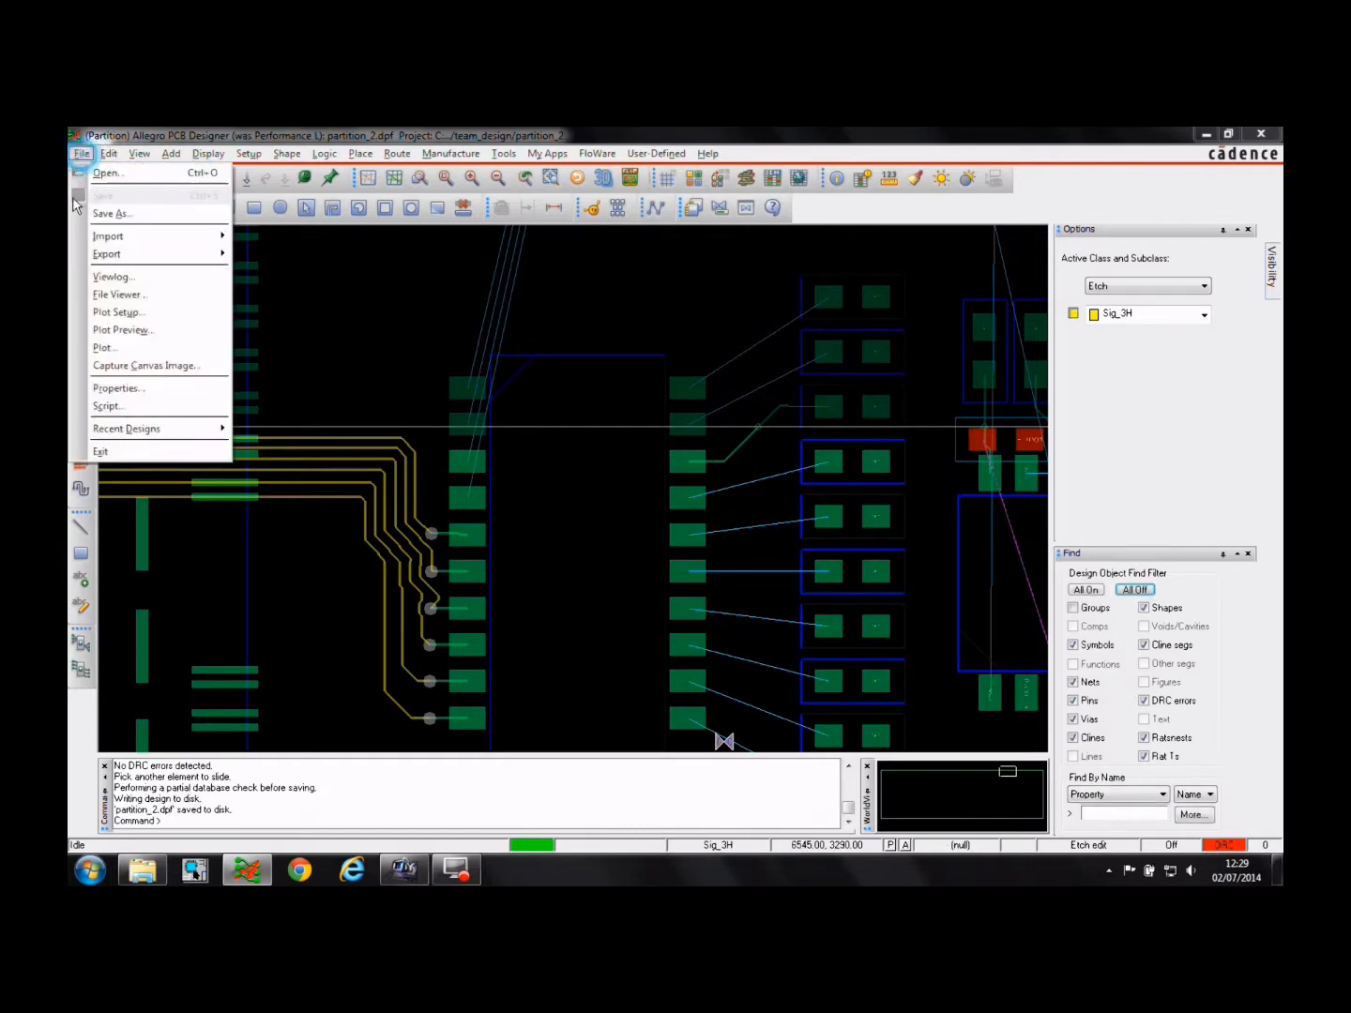
{"action": "left_click", "coordinate": [178, 428]}
{"action": "left_click", "coordinate": [379, 451]}
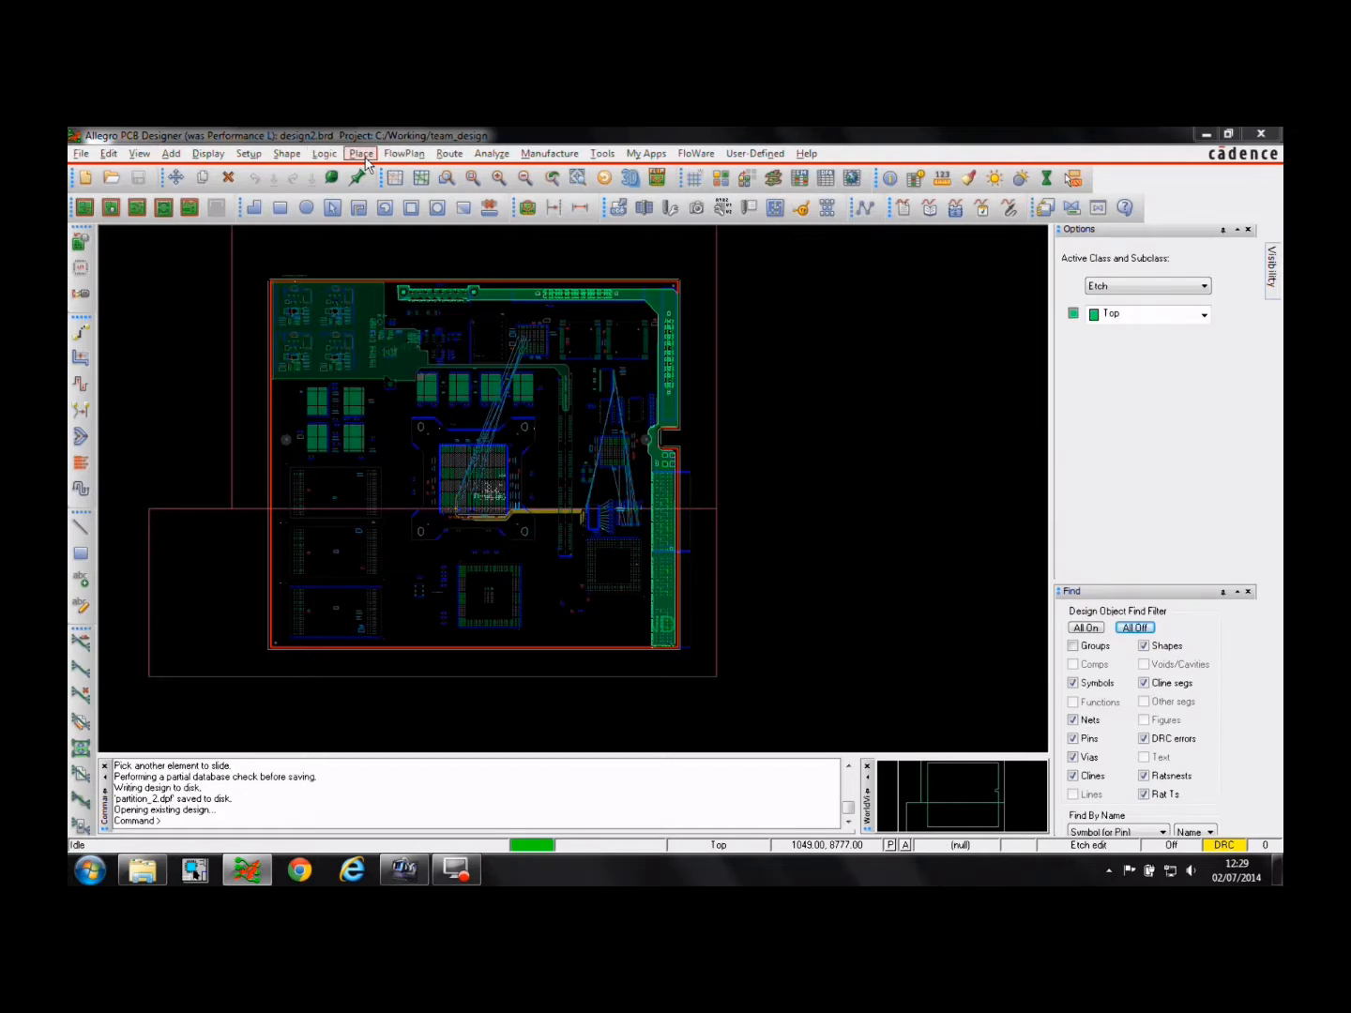
- Open the Workflow Manager for design partitions, select PARTITION_2 and generate its constraint difference report
{"action": "left_click", "coordinate": [361, 154]}
{"action": "mouse_move", "coordinate": [393, 348]}
{"action": "left_click", "coordinate": [567, 366]}
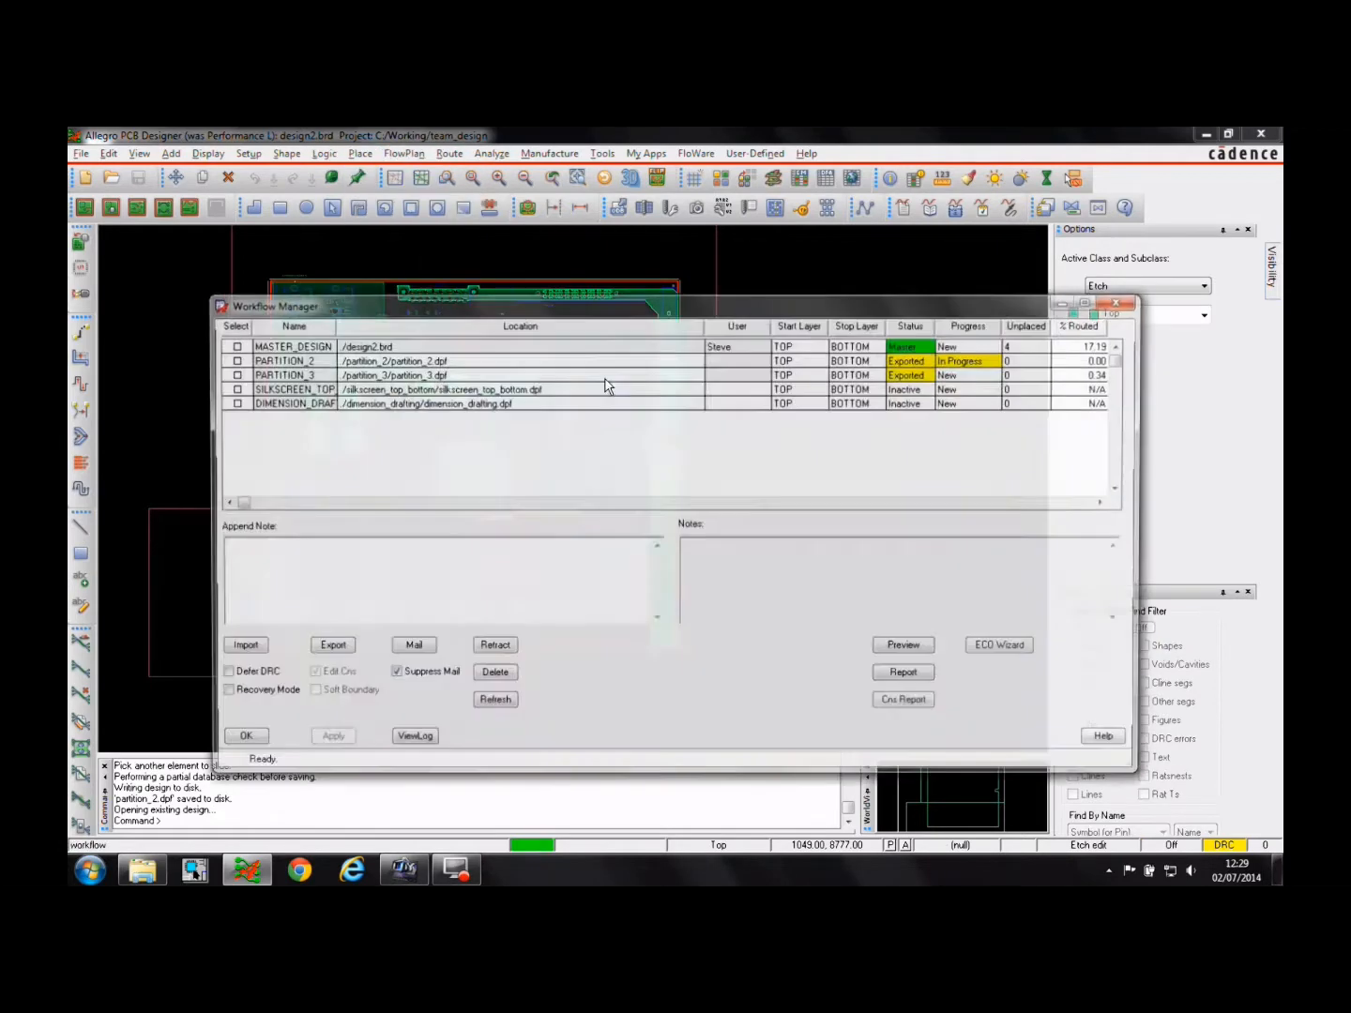
{"action": "left_click", "coordinate": [230, 360]}
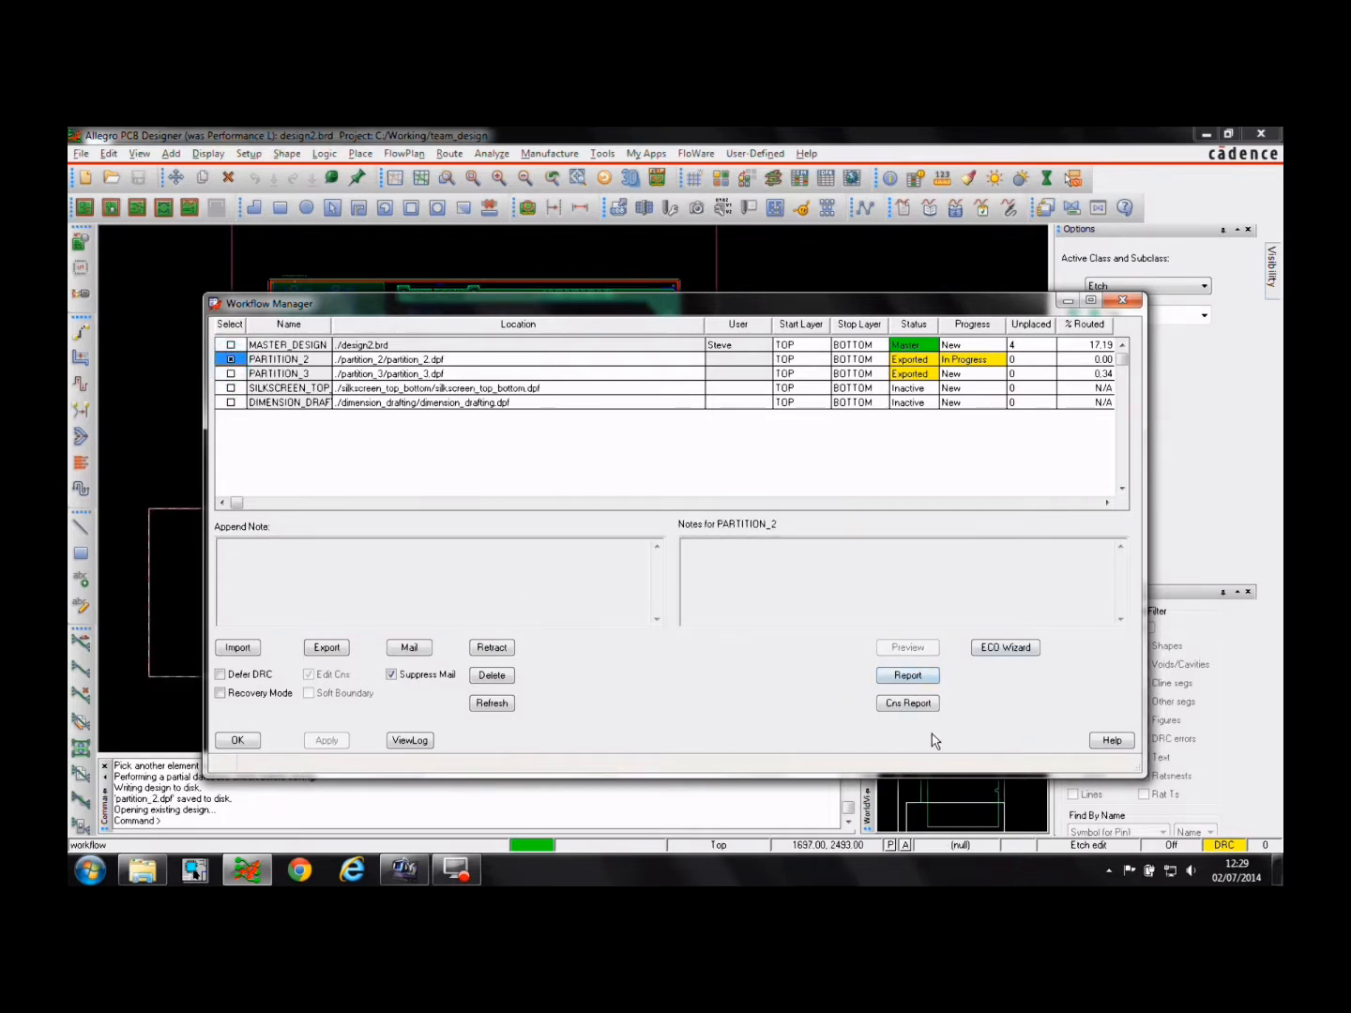
{"action": "left_click", "coordinate": [906, 705]}
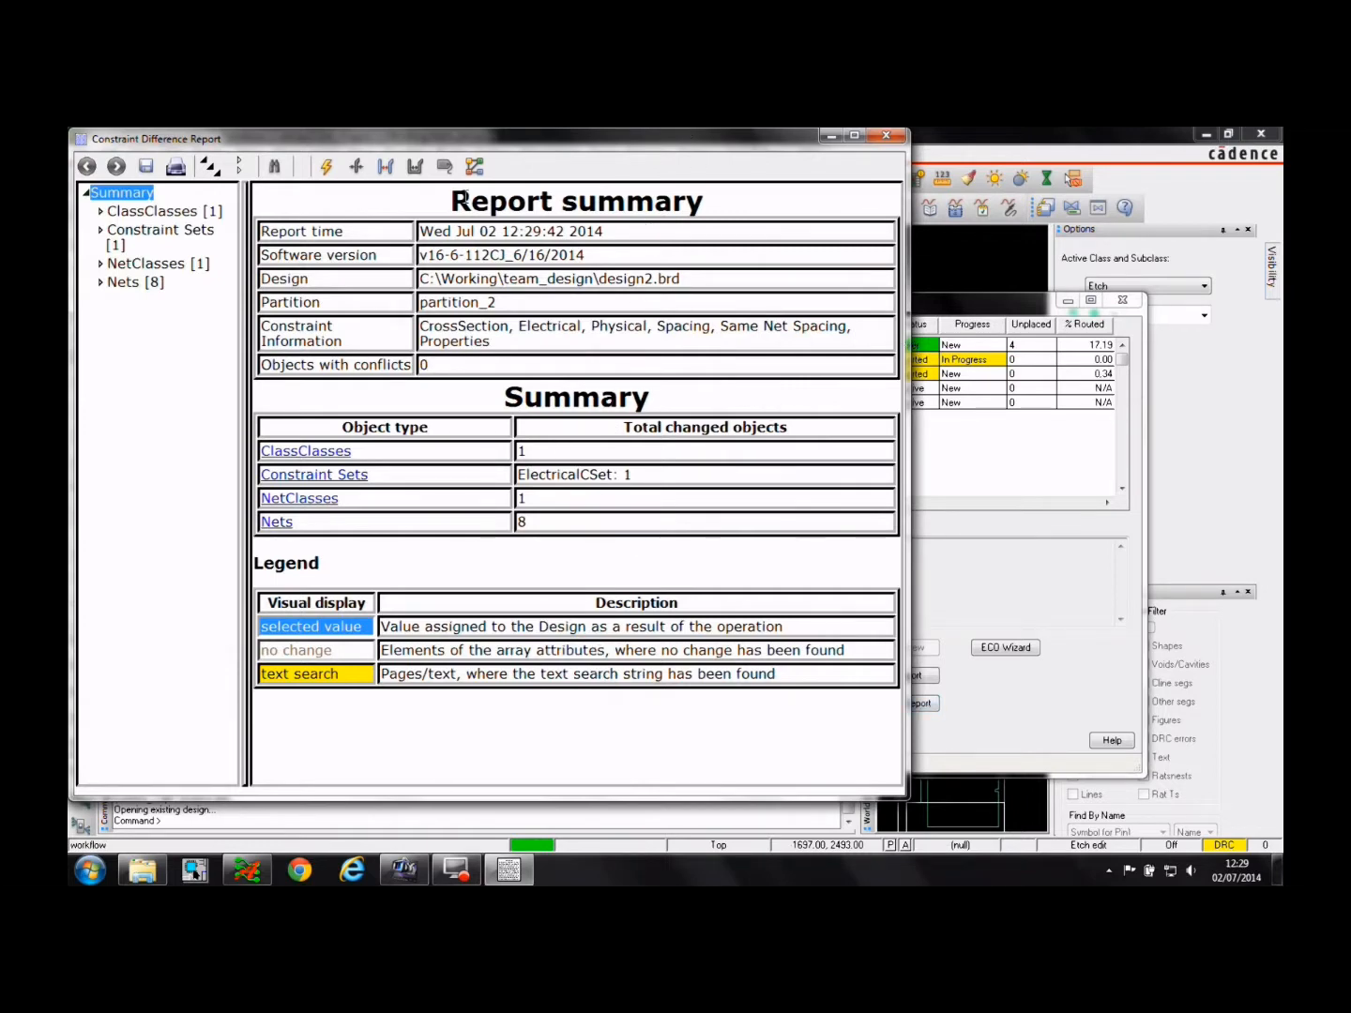
- Expand the ClassClasses, Constraint Sets, NetClasses and Nets groups in the report to review the changed constraint objects
{"action": "left_click", "coordinate": [98, 212]}
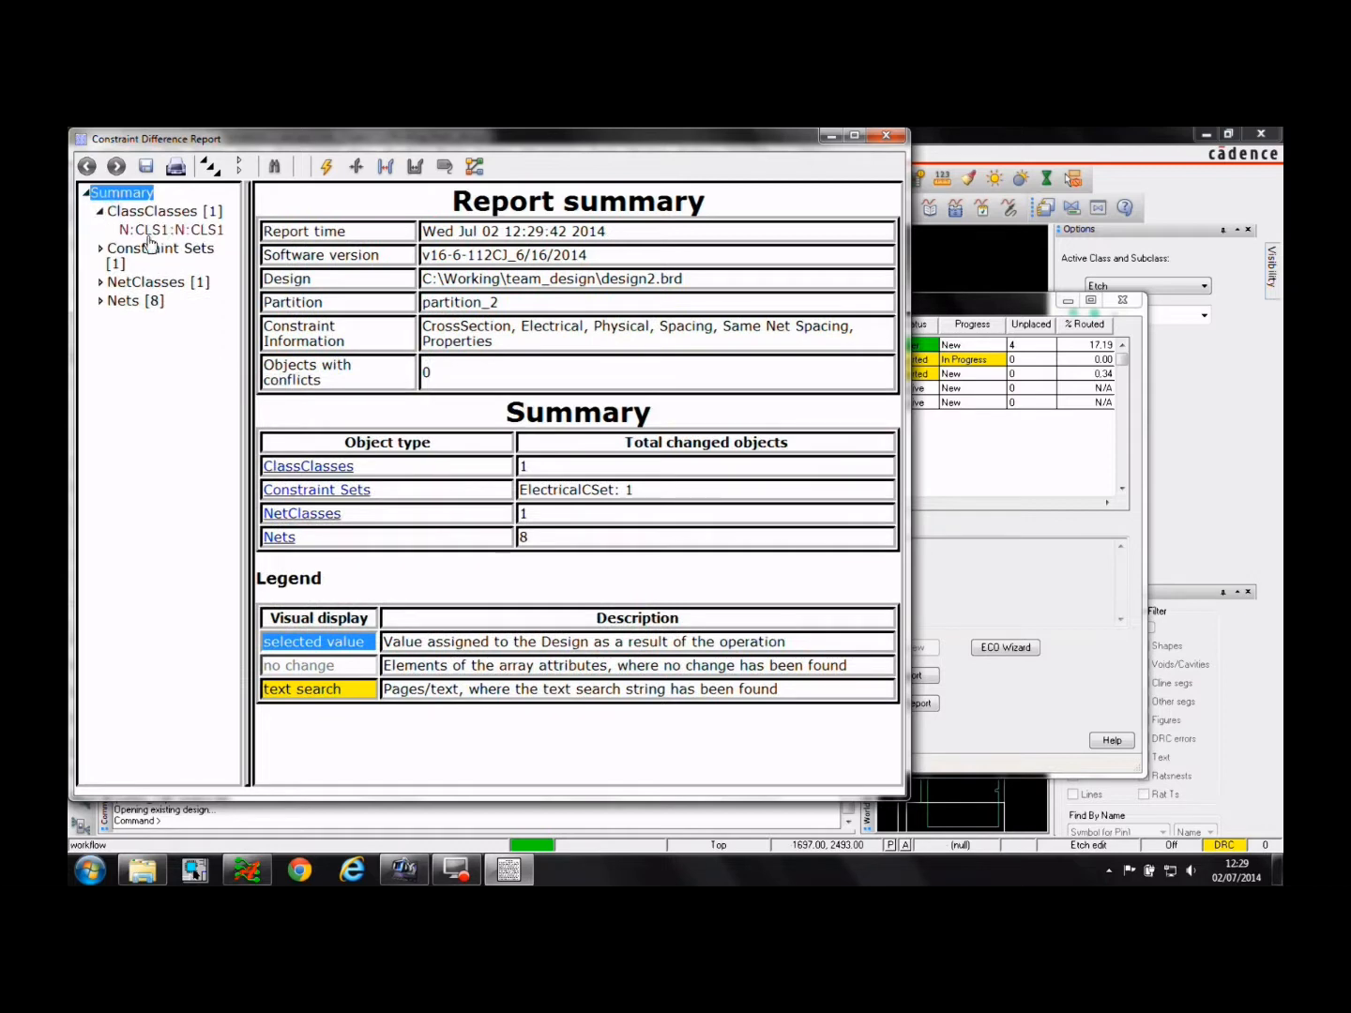
{"action": "left_click", "coordinate": [100, 248]}
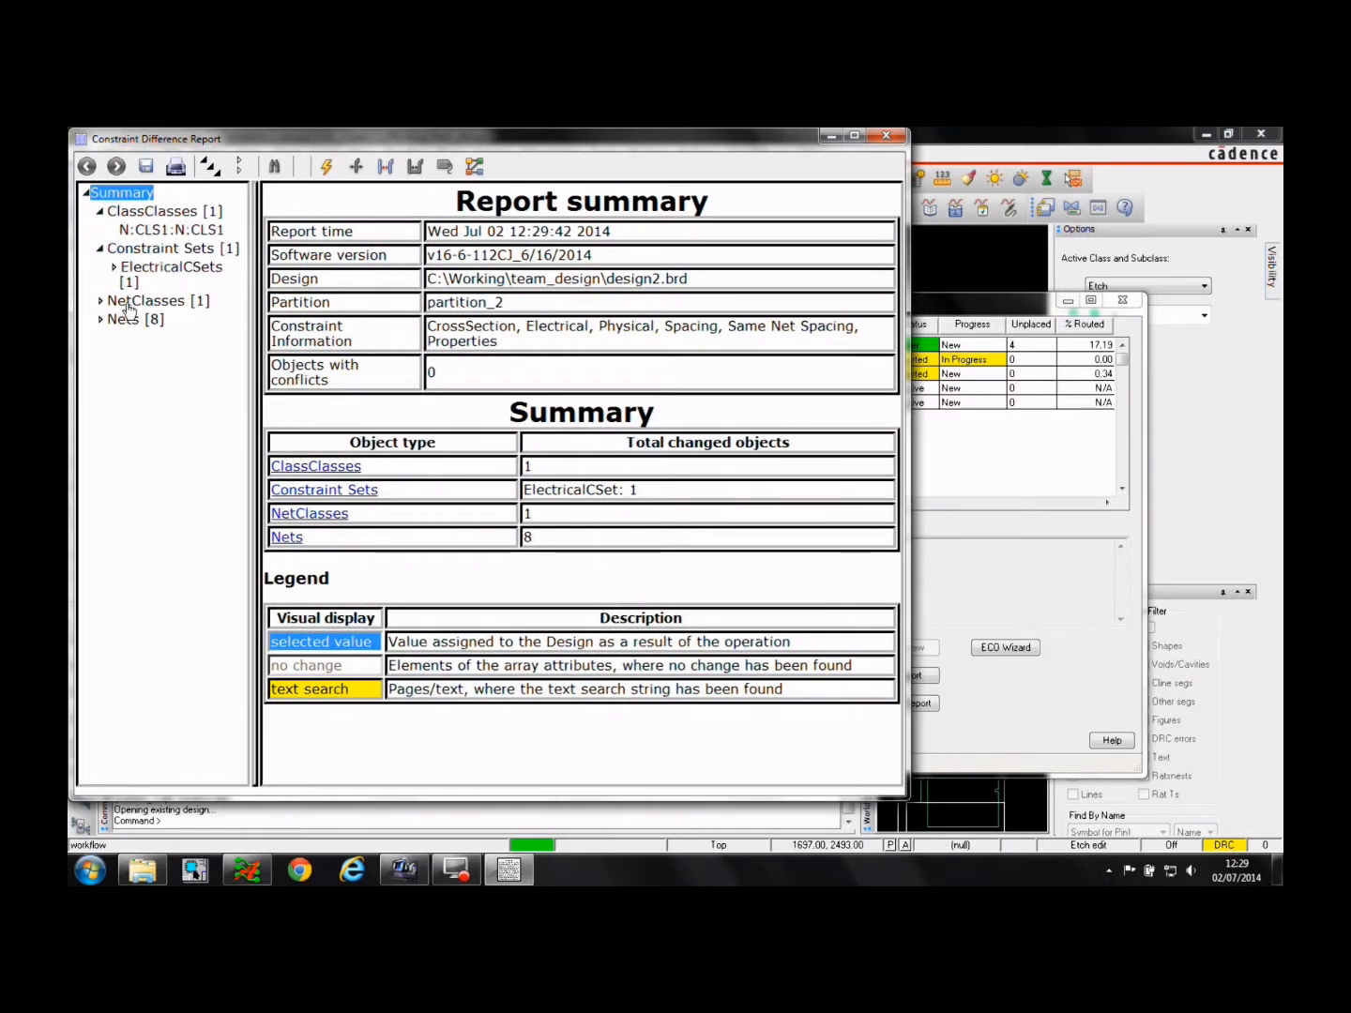
{"action": "left_click", "coordinate": [100, 301]}
{"action": "left_click", "coordinate": [101, 338]}
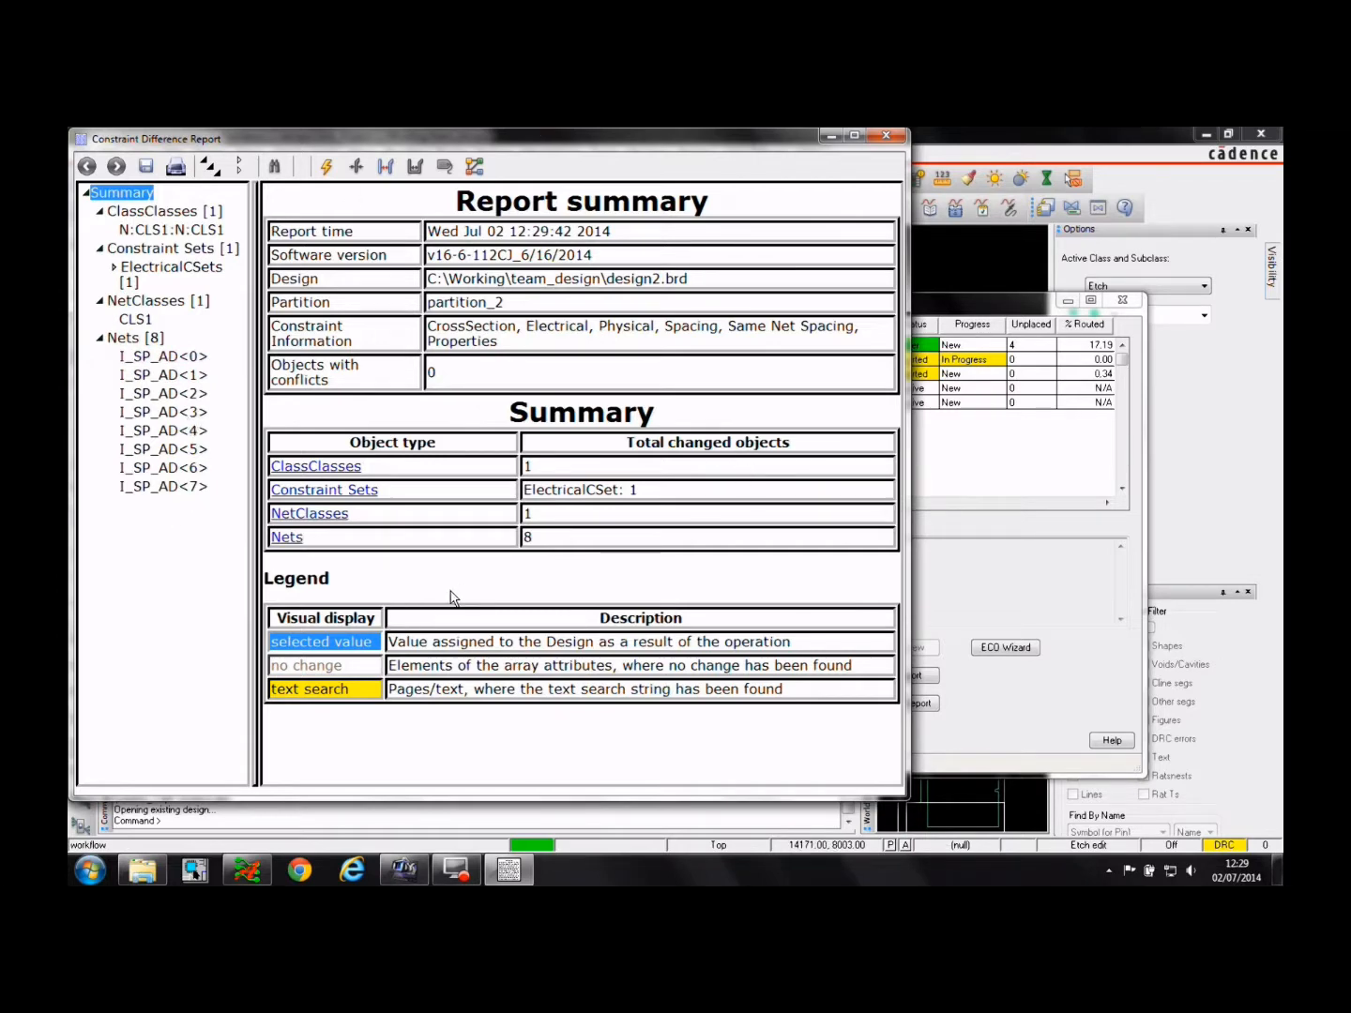
- Close the constraint difference report and import PARTITION_2 into the master design
{"action": "left_click", "coordinate": [892, 132]}
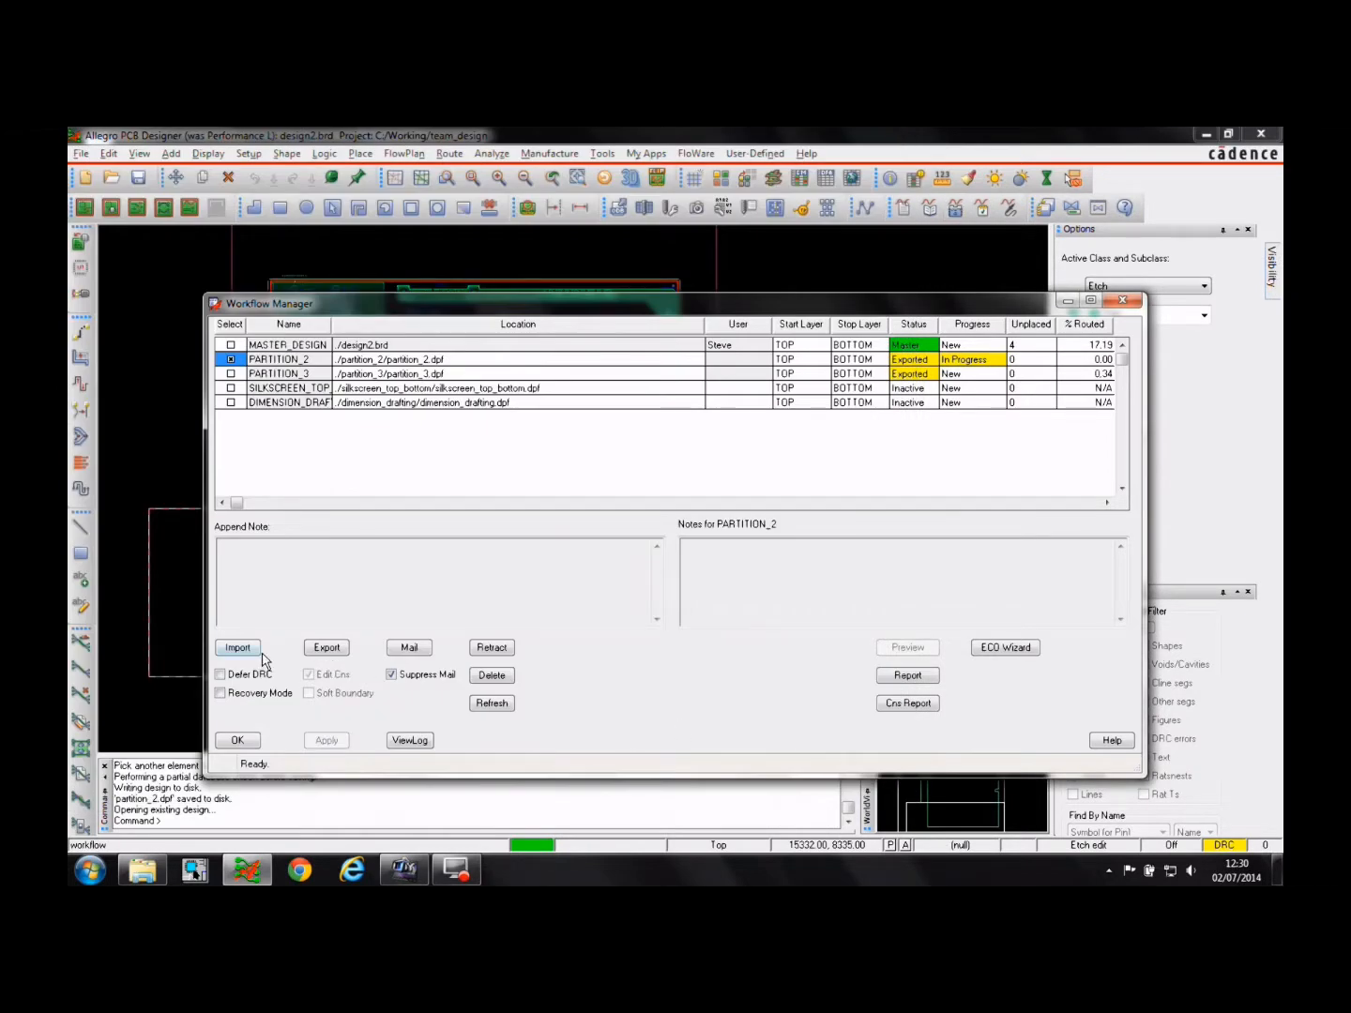
{"action": "left_click", "coordinate": [254, 649]}
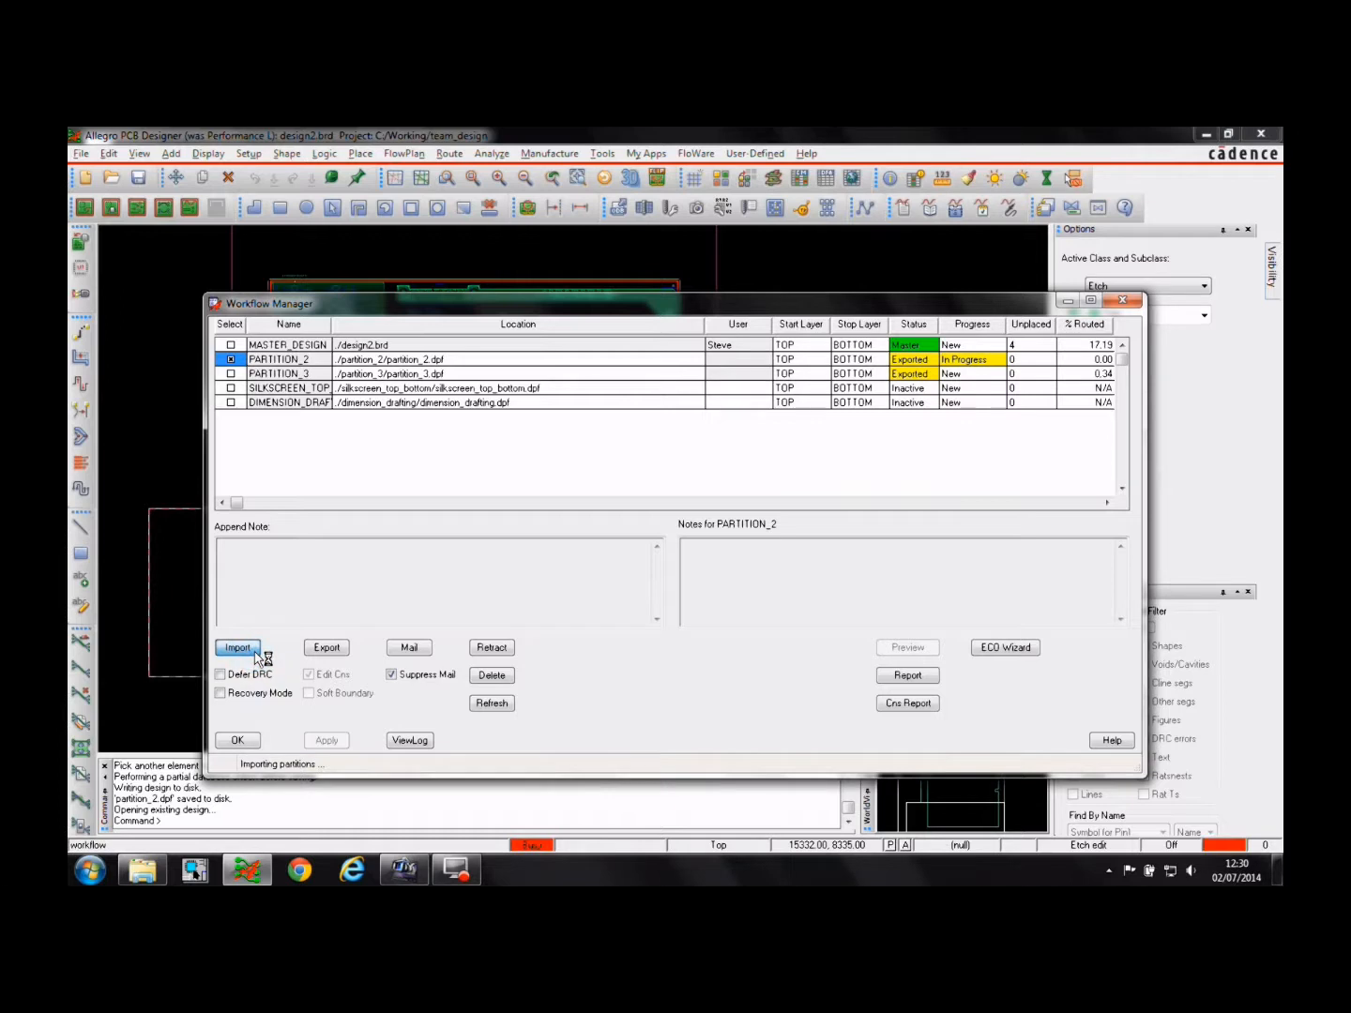